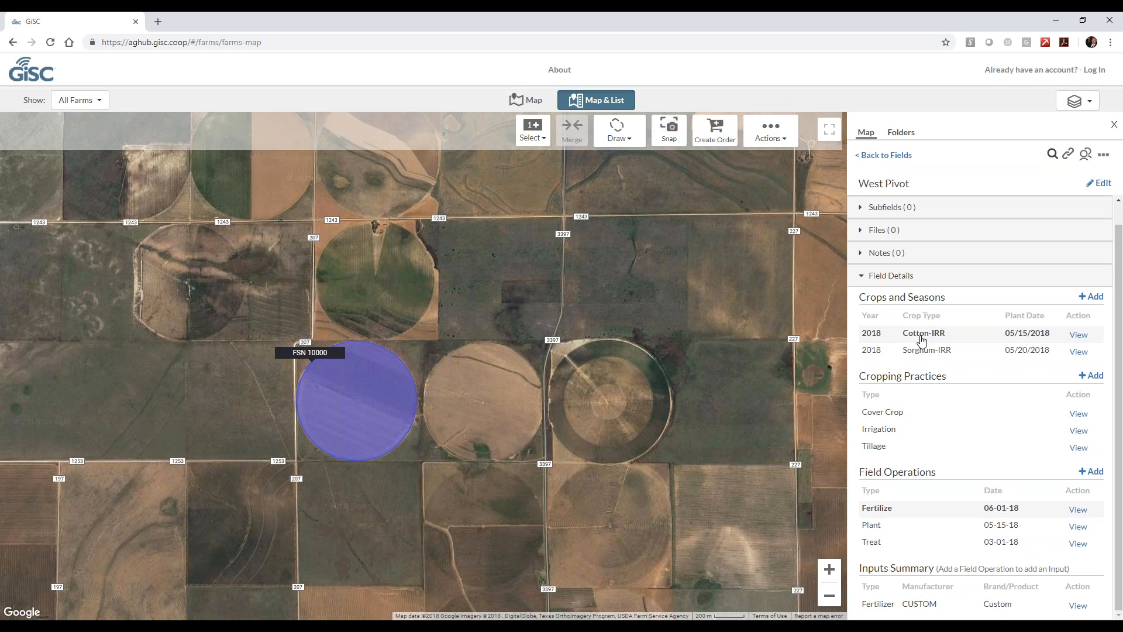
# Compare the 2018 Sorghum-IRR and Cotton-IRR crop records of the West Pivot field.
pyautogui.click(870, 354)
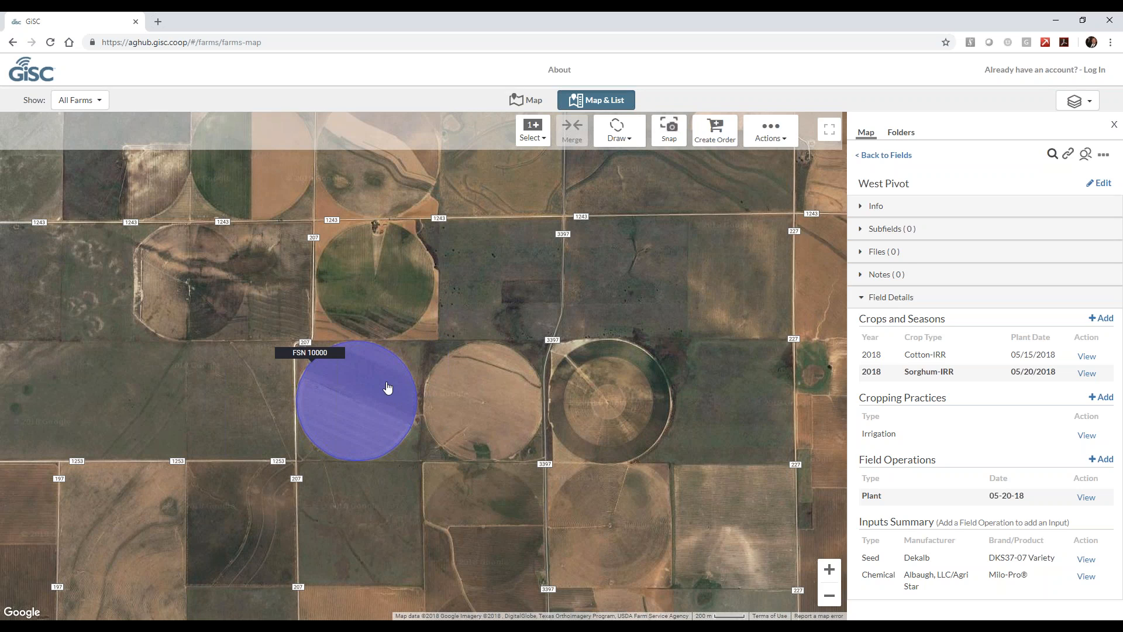
pyautogui.click(914, 362)
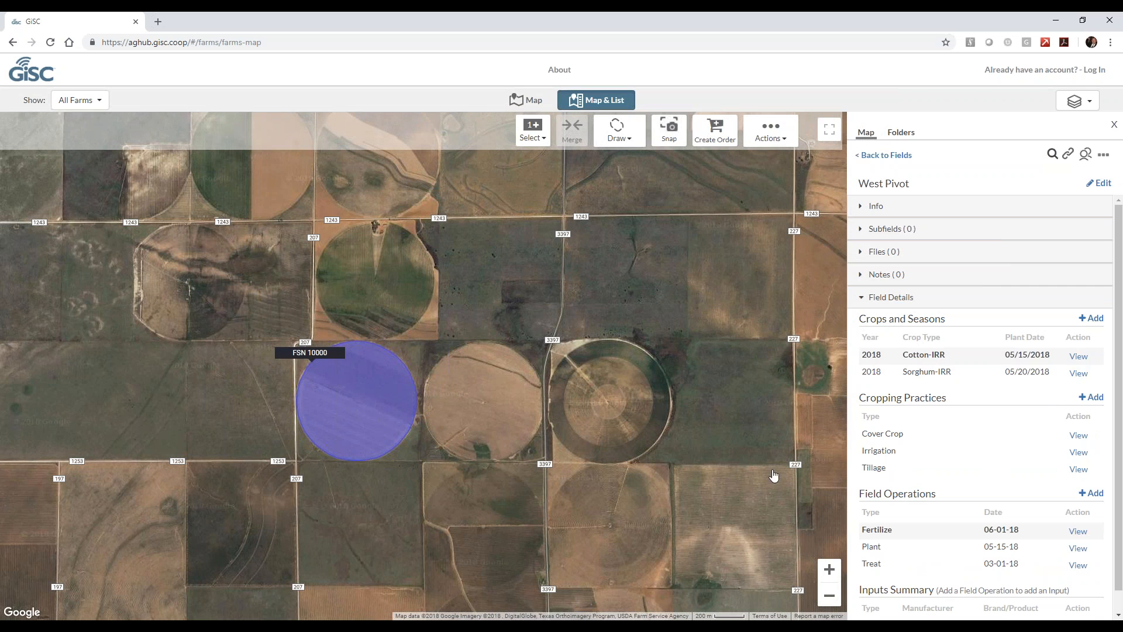
pyautogui.click(935, 380)
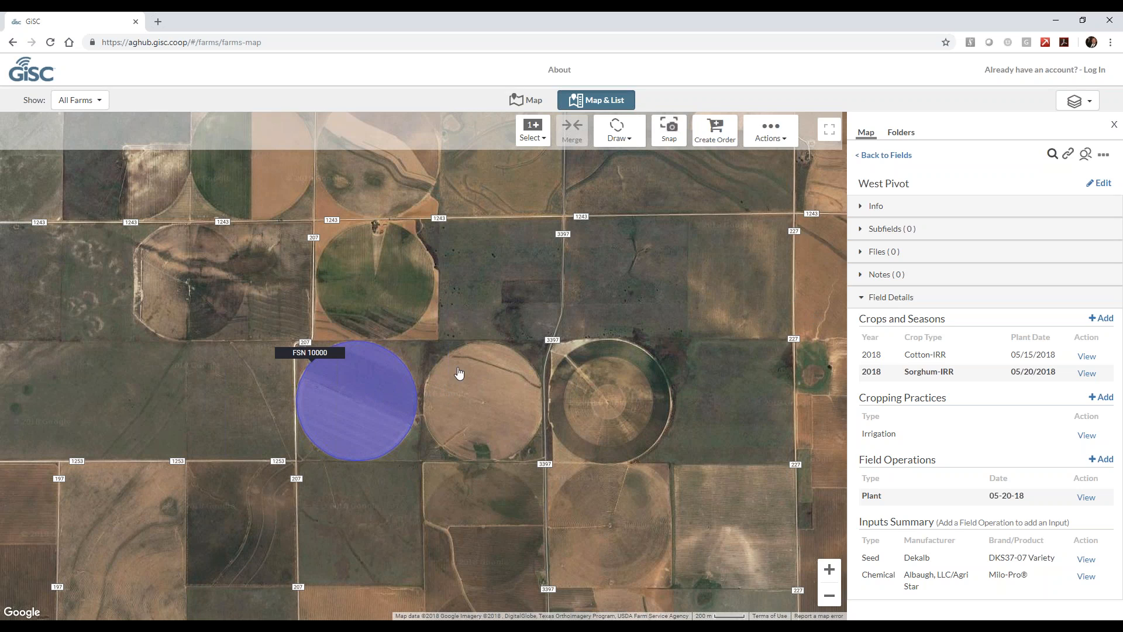
# Draw a circular field centred on the east pivot point, covering its light inner planting circle.
pyautogui.moveTo(646, 406); pyautogui.dragTo(503, 400)
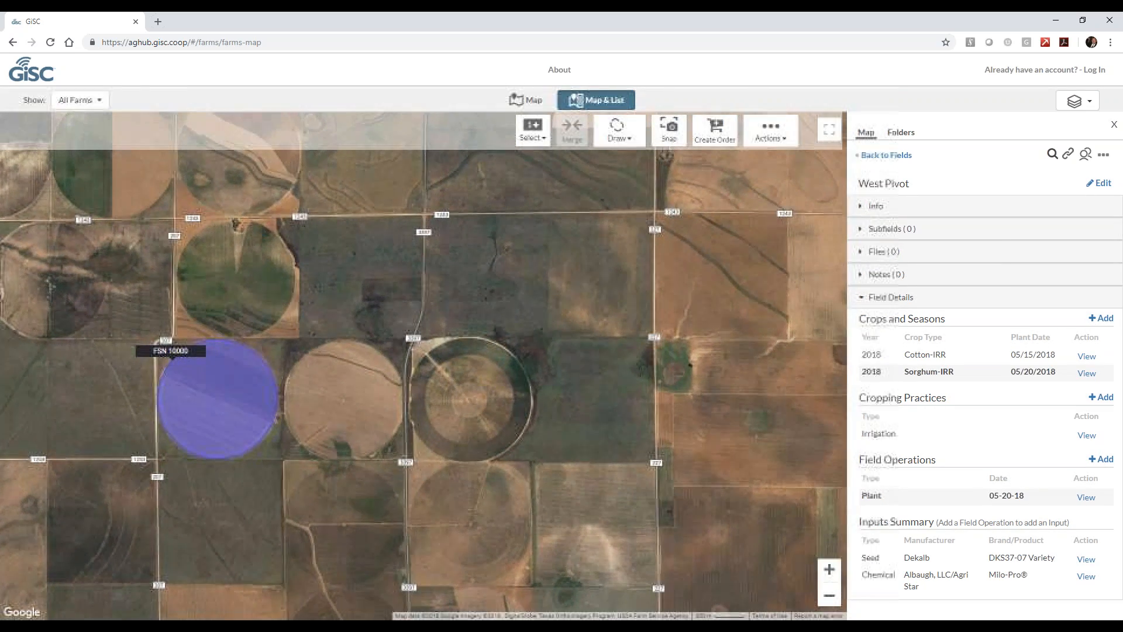
pyautogui.scroll(1, 470, 407)
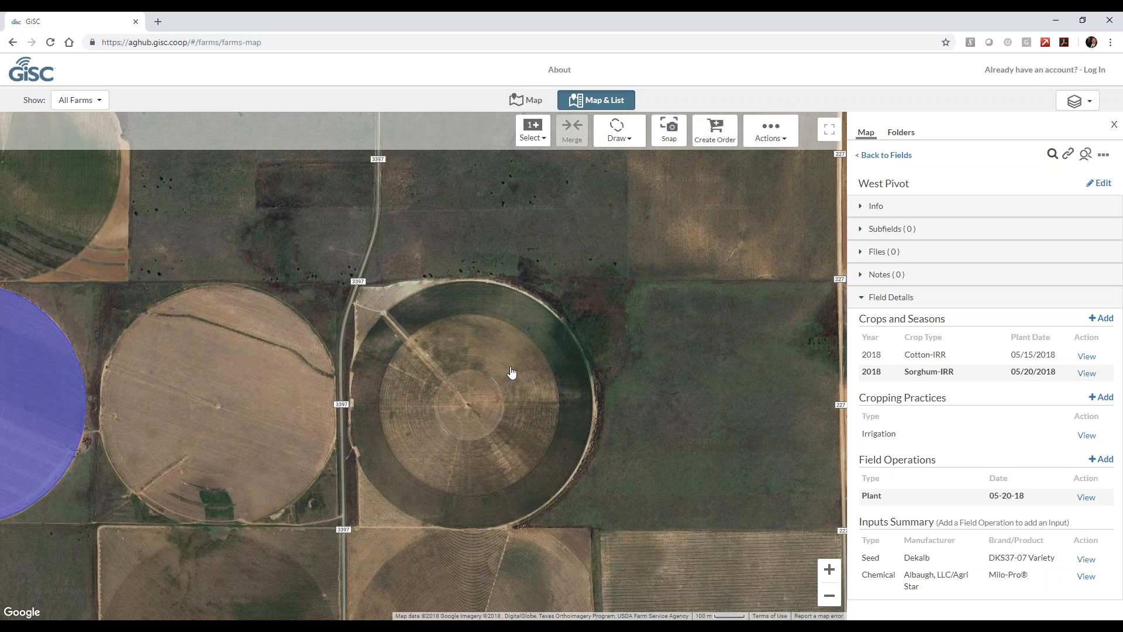
pyautogui.moveTo(511, 373); pyautogui.dragTo(527, 338)
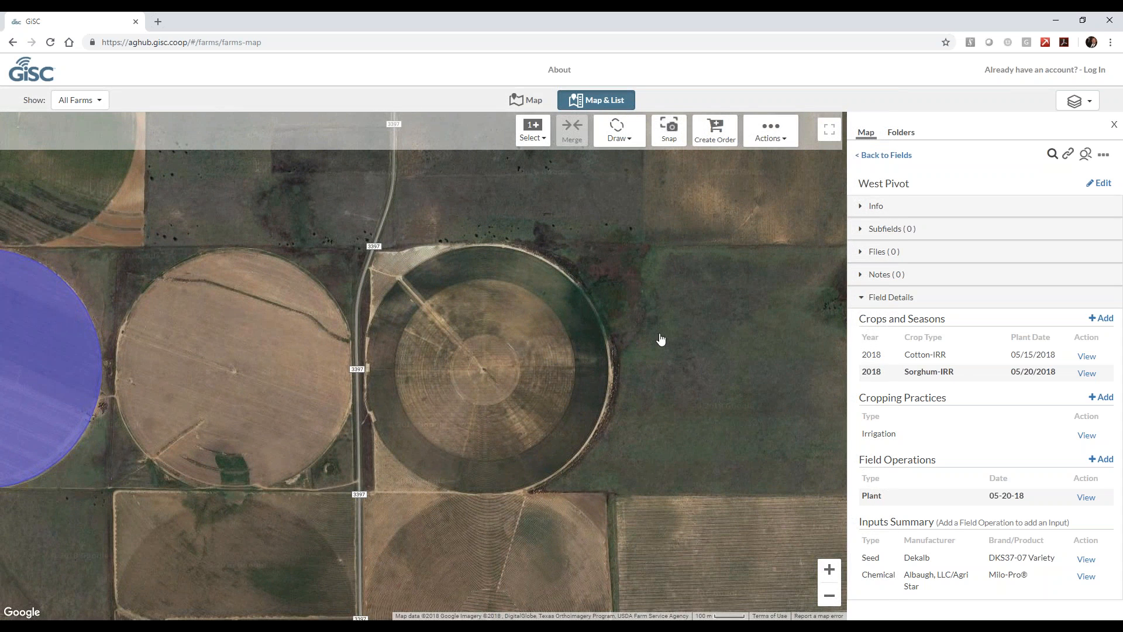
pyautogui.click(640, 143)
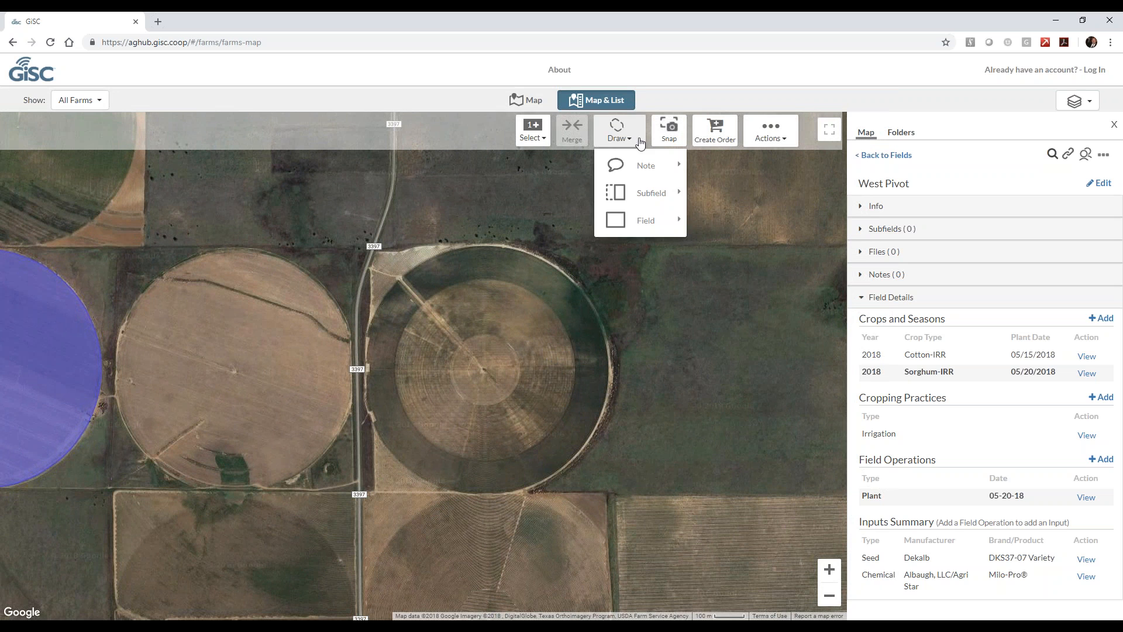
pyautogui.moveTo(644, 221)
pyautogui.click(732, 268)
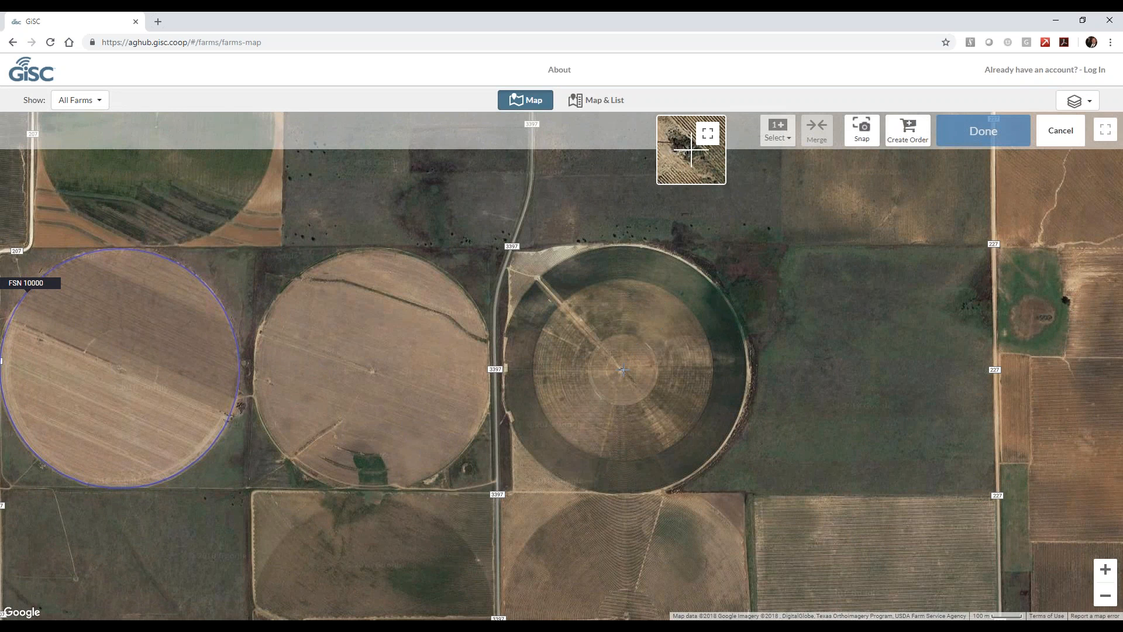
pyautogui.moveTo(624, 369); pyautogui.dragTo(598, 452)
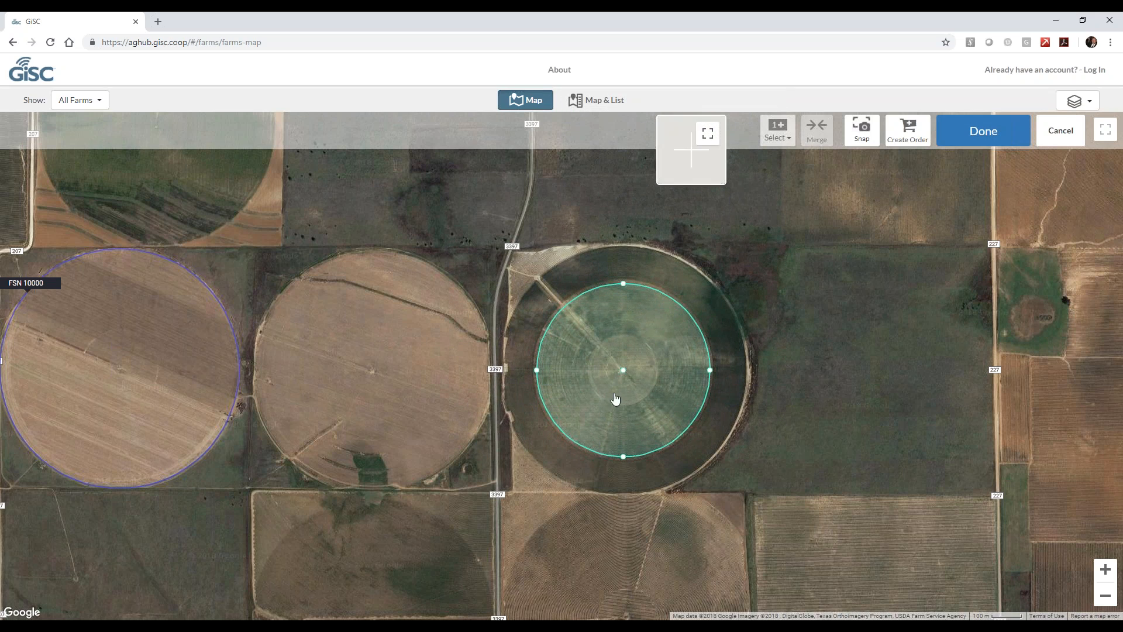
# Enlarge the drawn circle to the inner planting's edge, about 73 acres, and finish the drawing.
pyautogui.scroll(1, 632, 288)
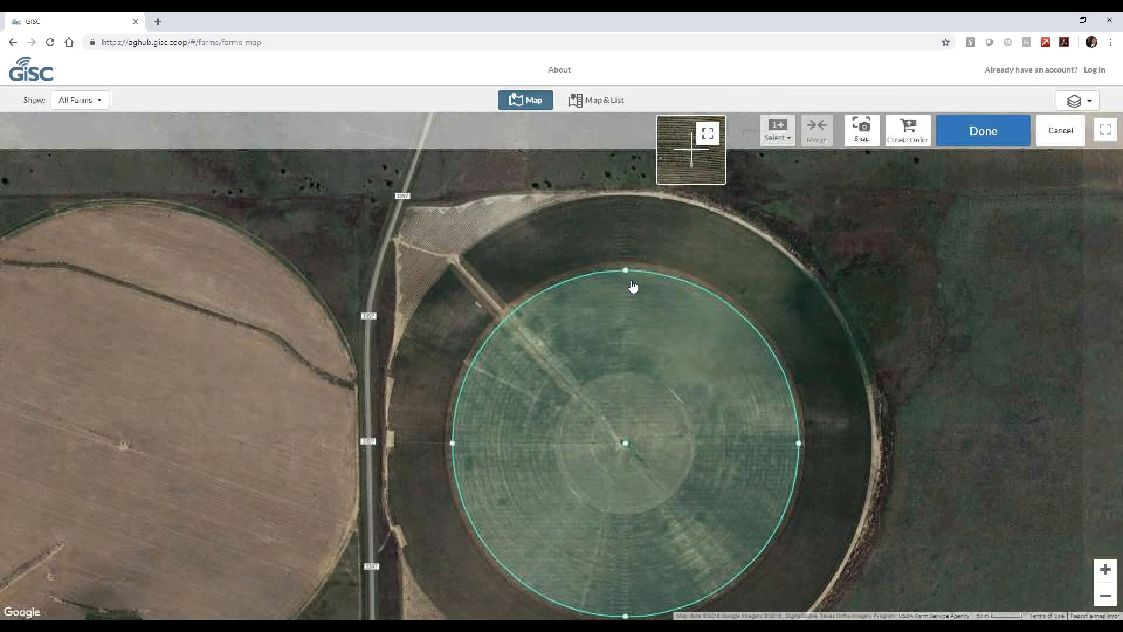
pyautogui.moveTo(626, 270); pyautogui.dragTo(626, 262)
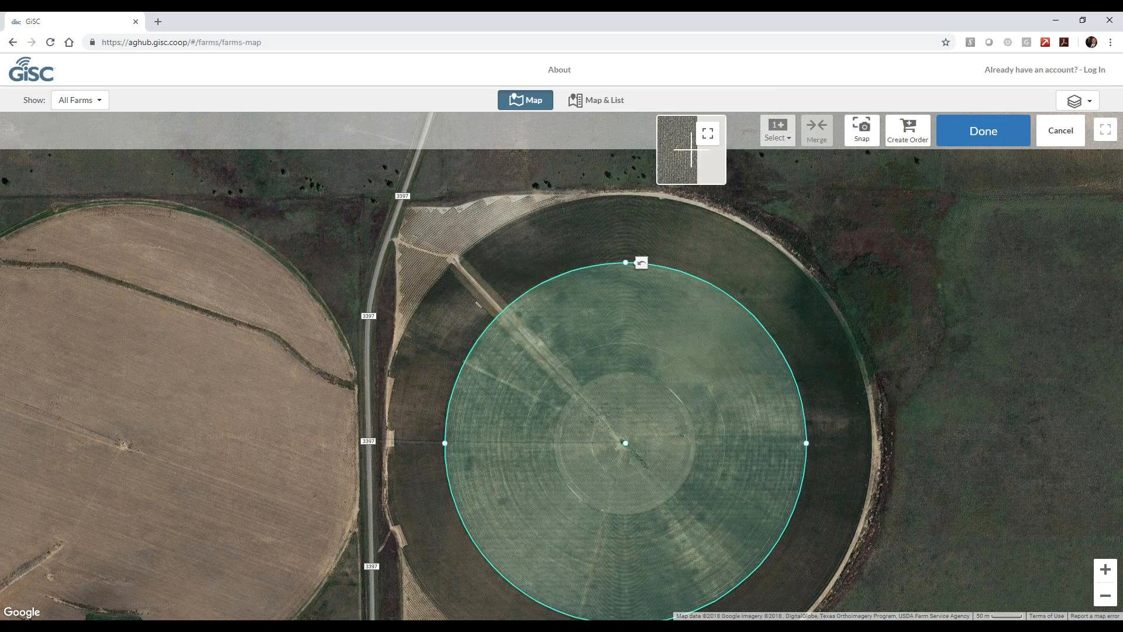
pyautogui.click(980, 140)
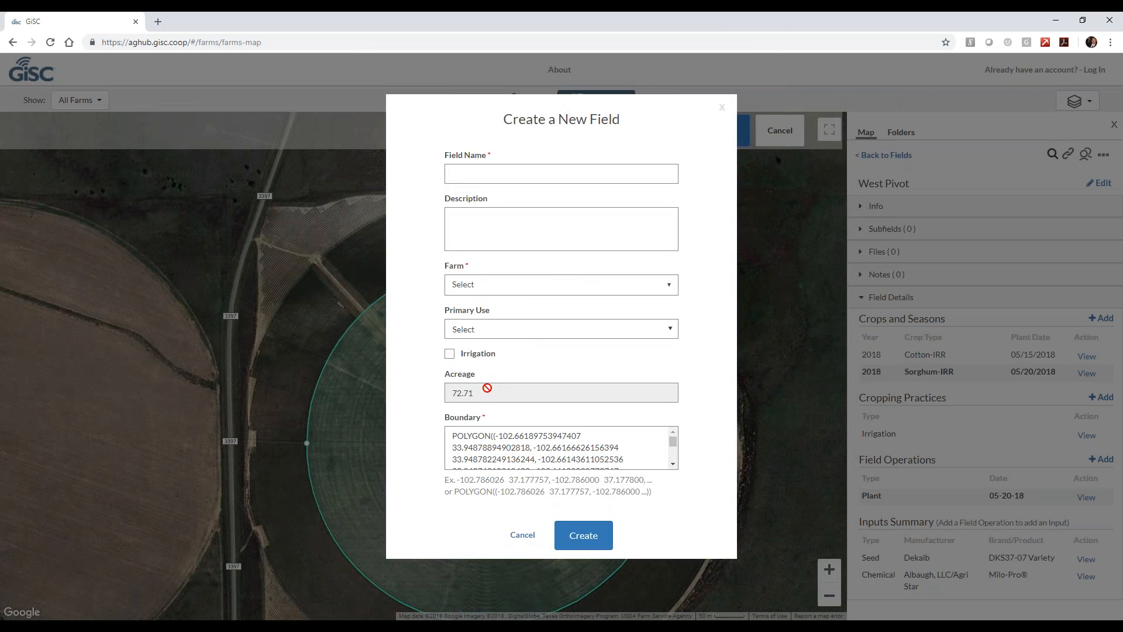
# Create the field with the name East Pivot-Inner Circle and assign it to farm FSN 10000.
pyautogui.click(494, 172)
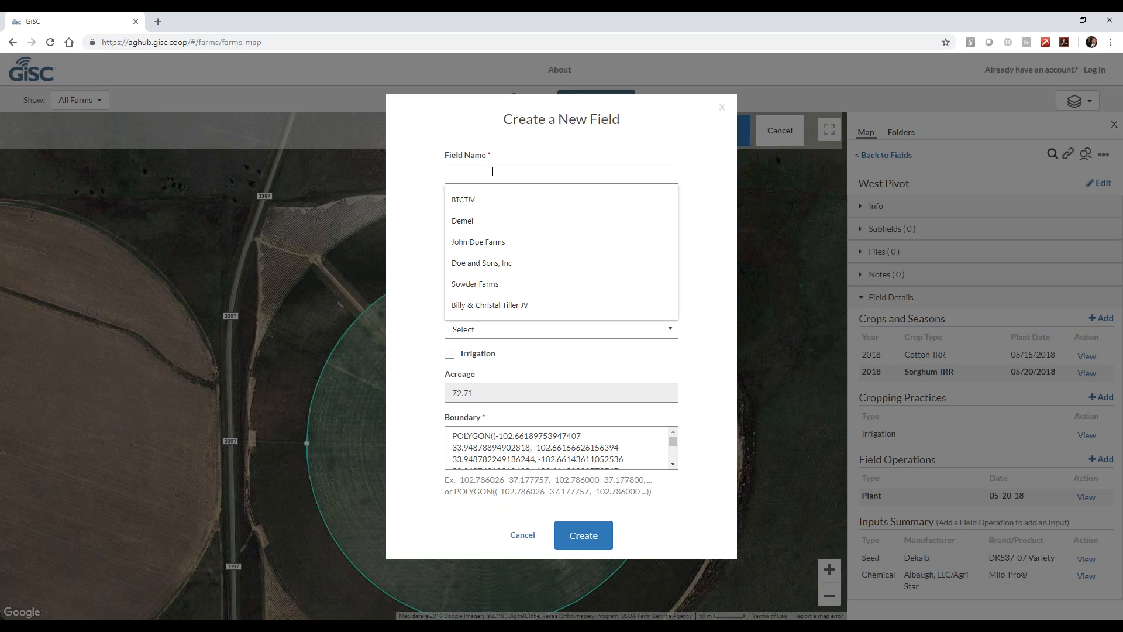
pyautogui.write('East Pivot-Inner Circle')
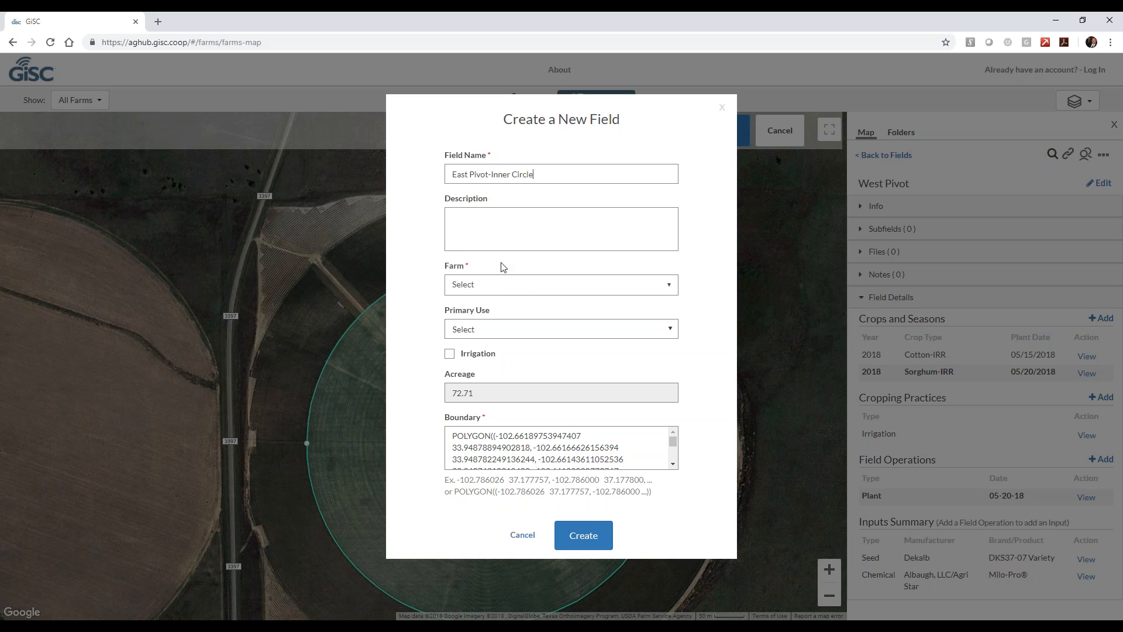
pyautogui.click(515, 288)
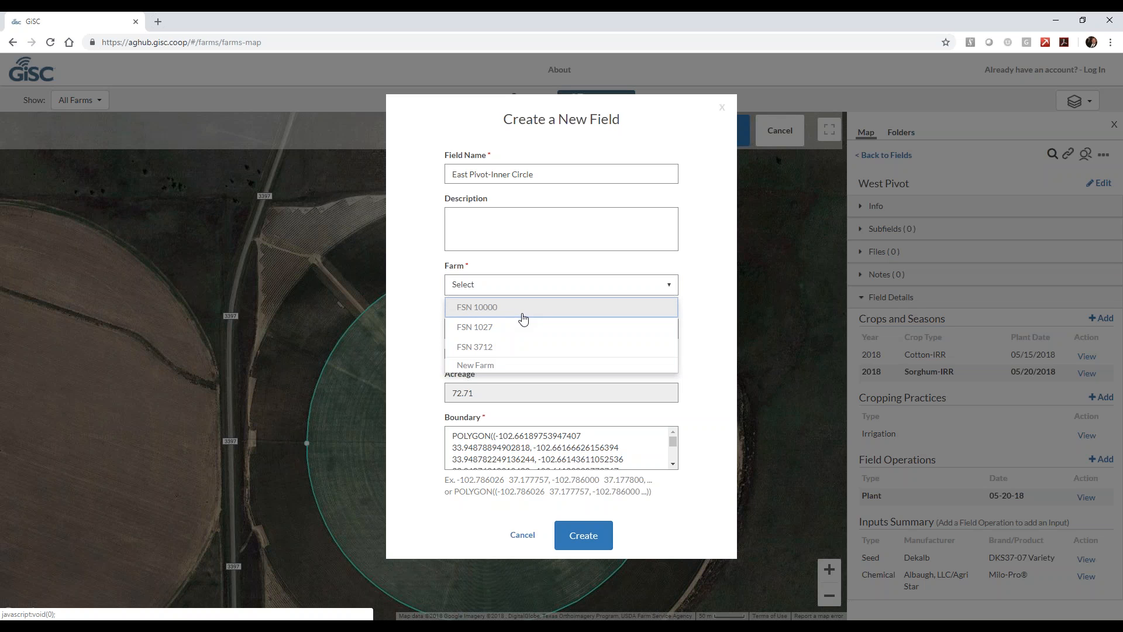
pyautogui.click(525, 315)
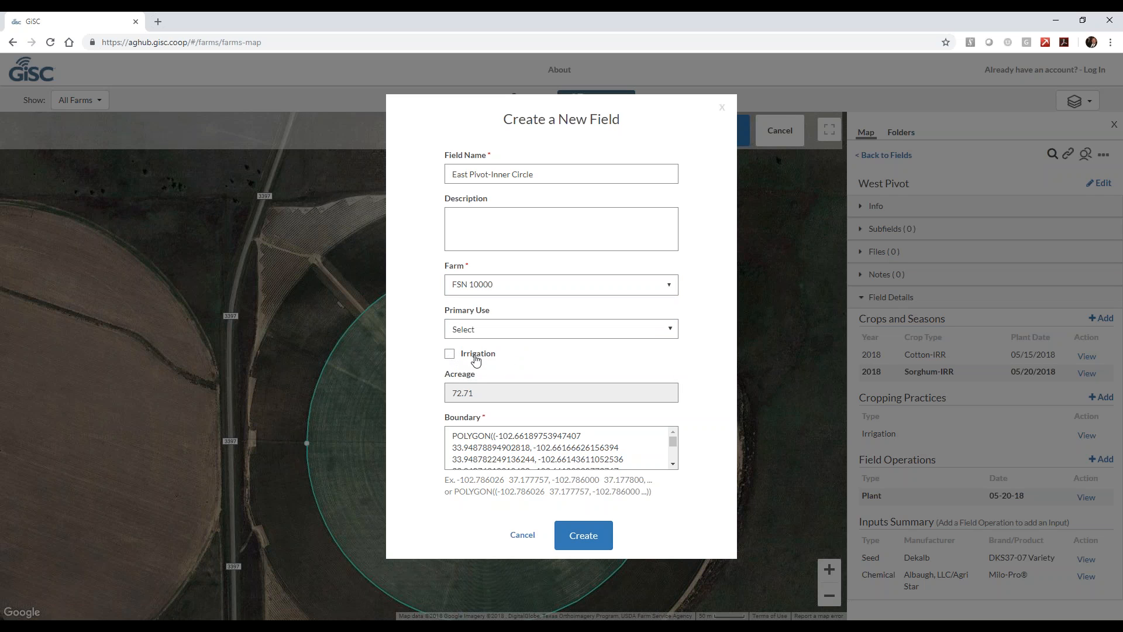
pyautogui.click(584, 536)
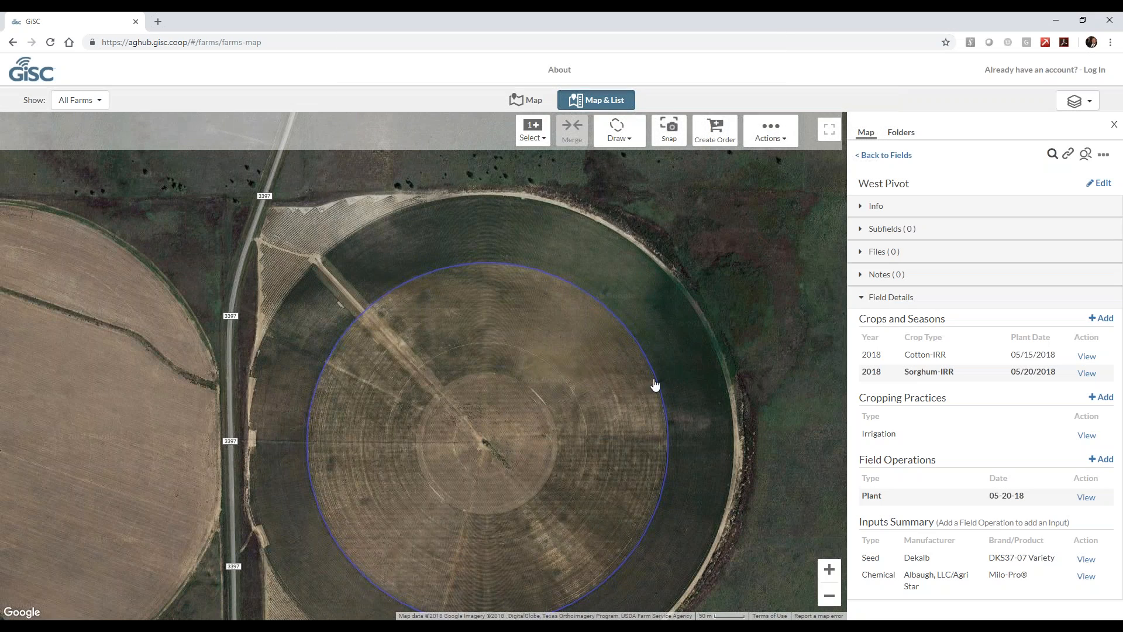
# Start a crops and seasons record for the East Pivot-Inner Circle field with the year 2018.
pyautogui.click(617, 392)
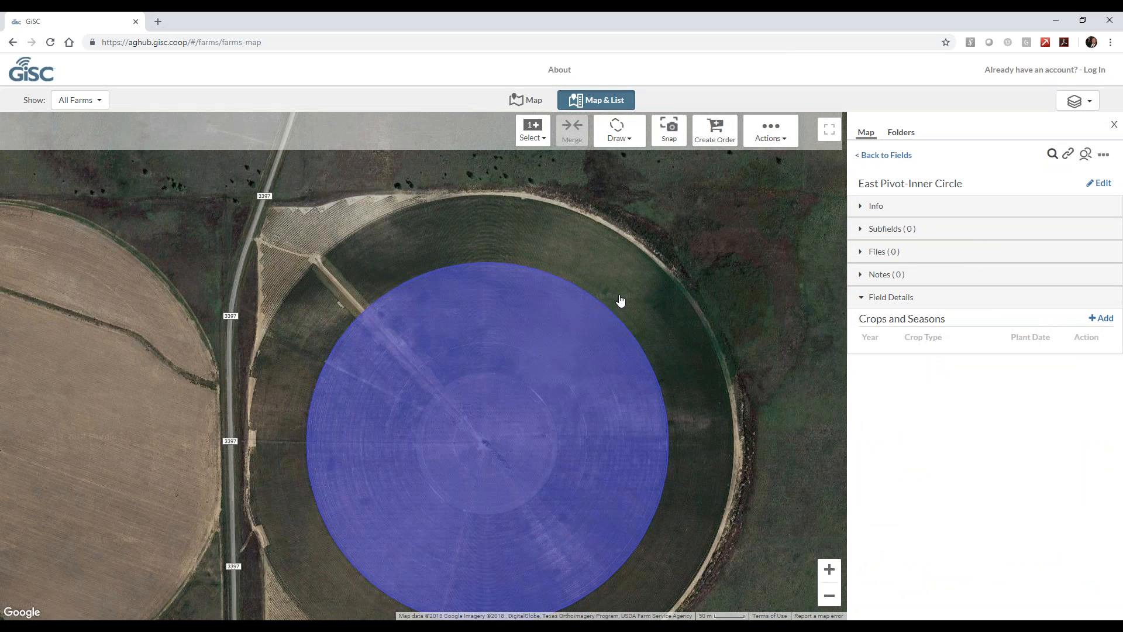
pyautogui.click(496, 416)
pyautogui.click(501, 368)
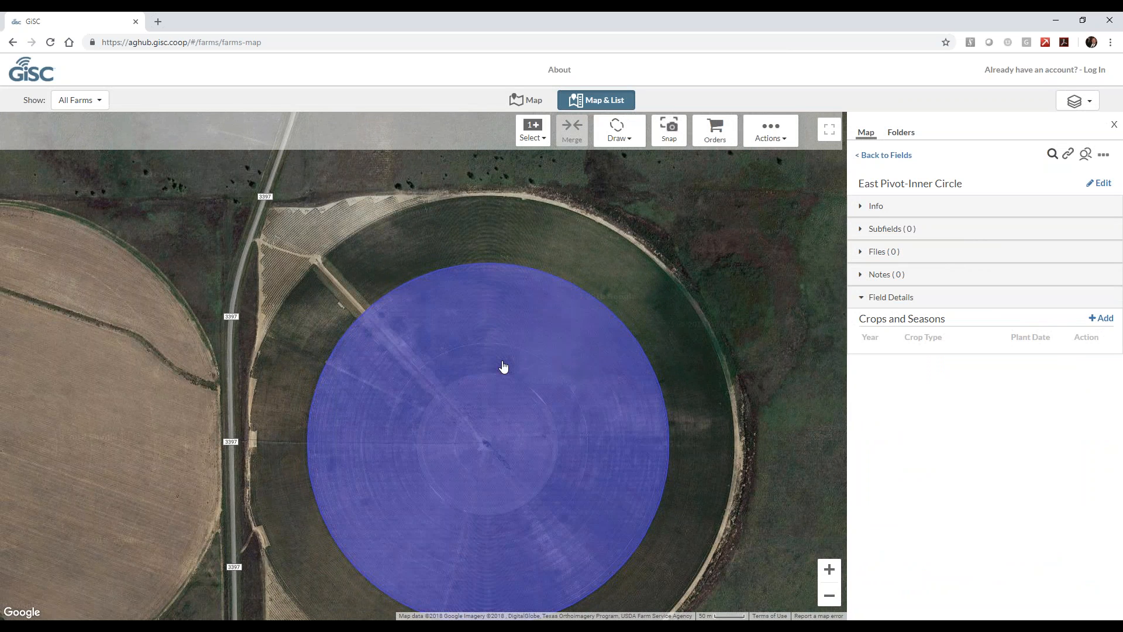
pyautogui.click(1100, 318)
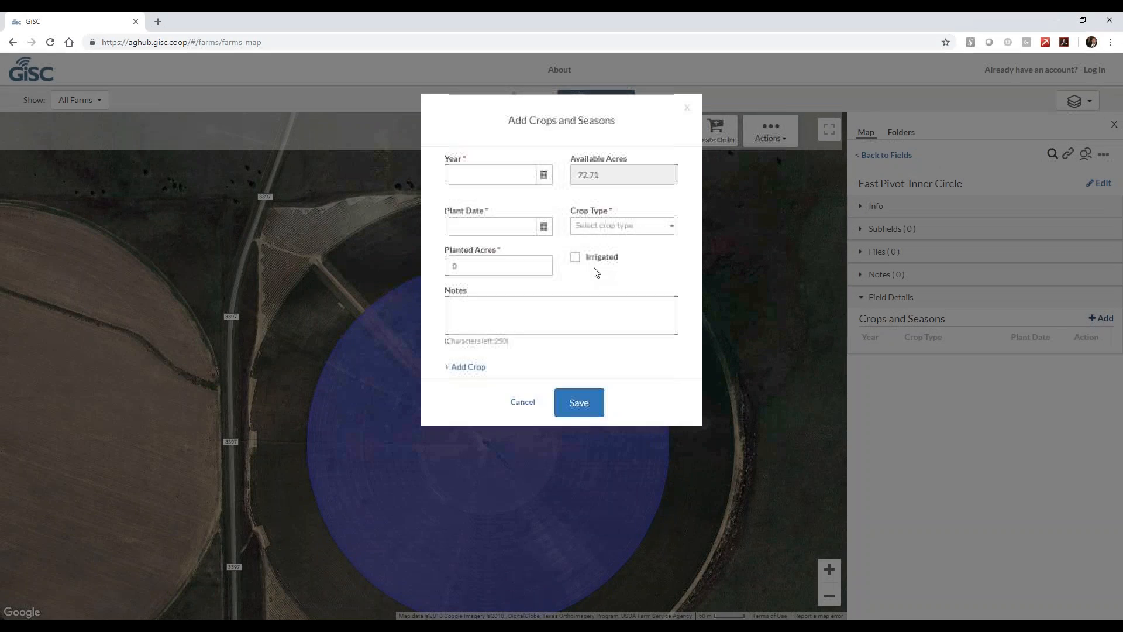
pyautogui.click(543, 175)
pyautogui.click(497, 300)
pyautogui.click(544, 174)
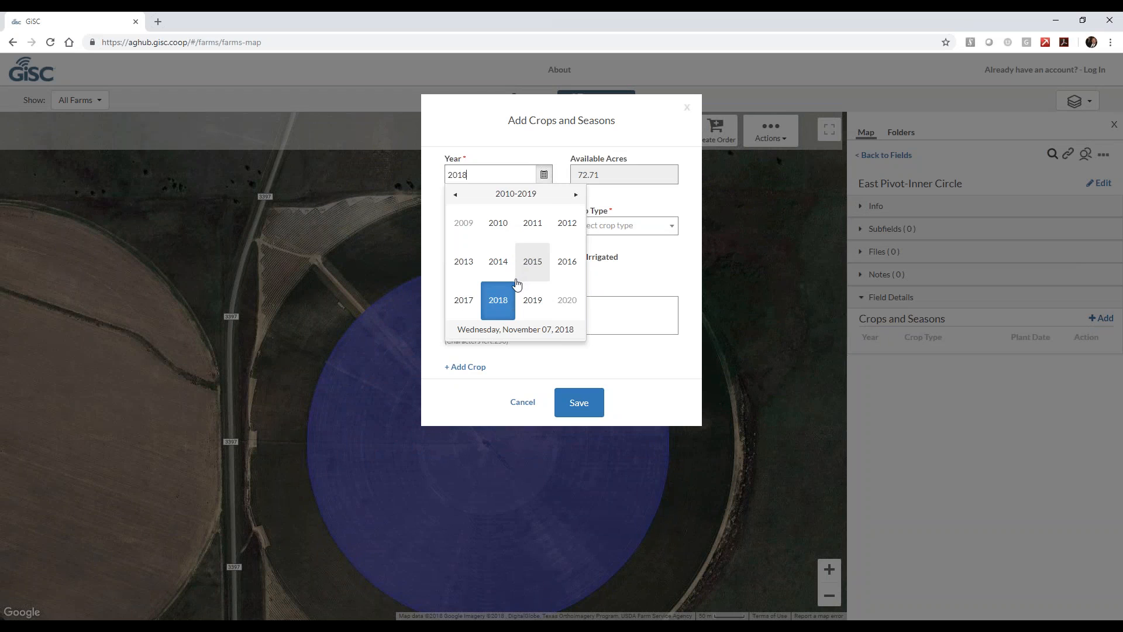
pyautogui.click(543, 174)
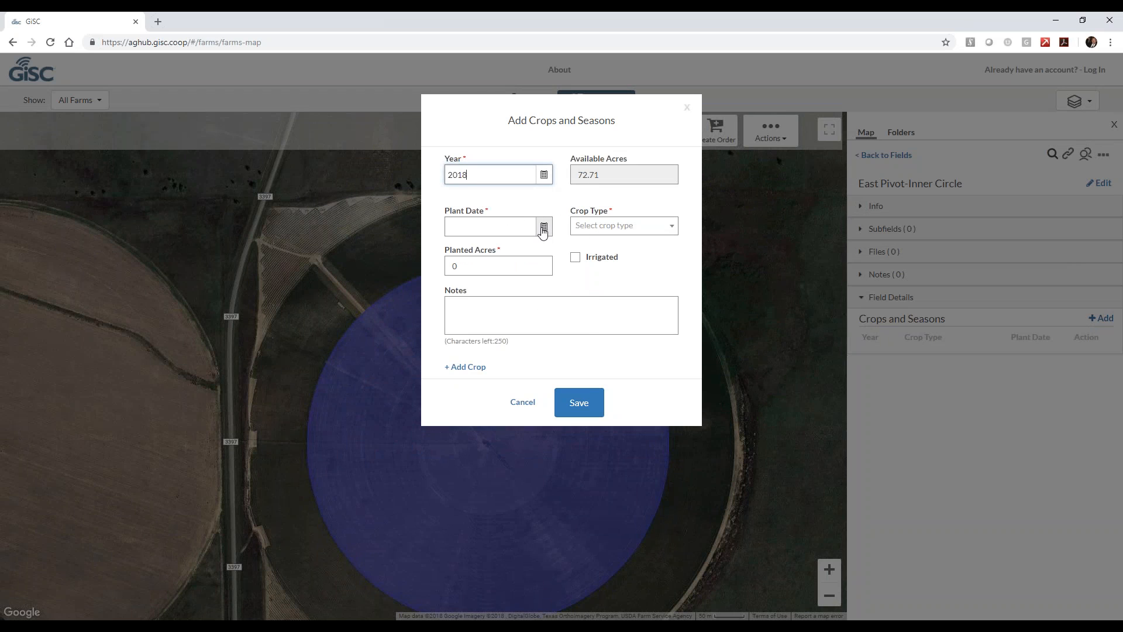
# Set the crop record's plant date to 5/20/2018.
pyautogui.click(544, 228)
pyautogui.click(456, 246)
pyautogui.click(462, 250)
pyautogui.click(462, 250)
pyautogui.click(461, 251)
pyautogui.click(462, 251)
pyautogui.click(462, 251)
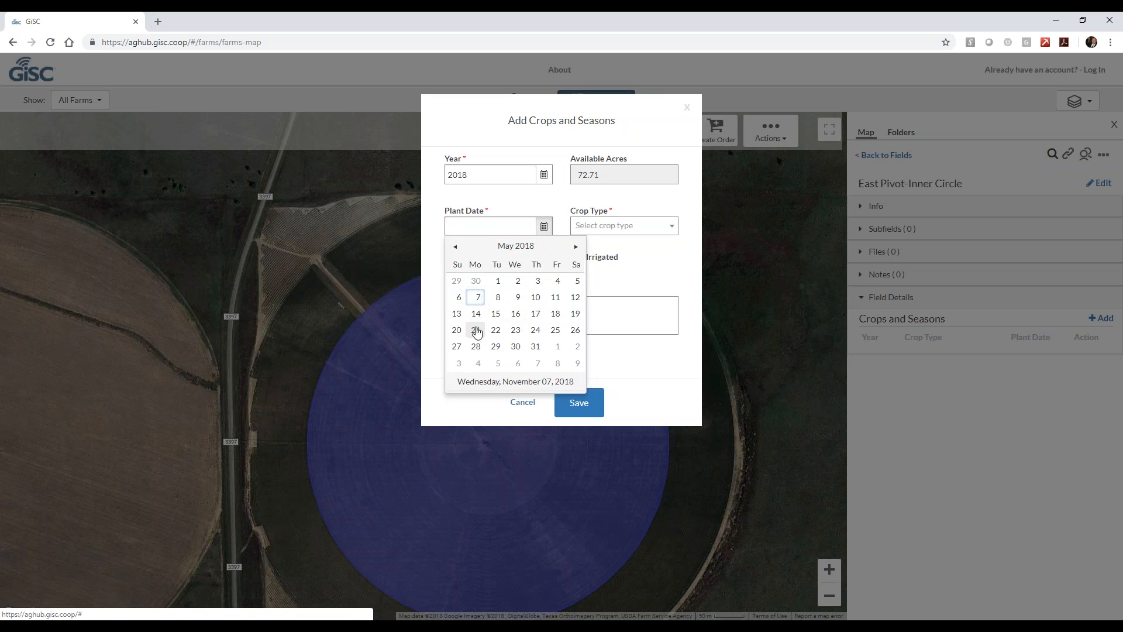
pyautogui.click(456, 330)
# Choose Cotton with 72 planted acres, save the crop record, and review its saved details.
pyautogui.click(617, 229)
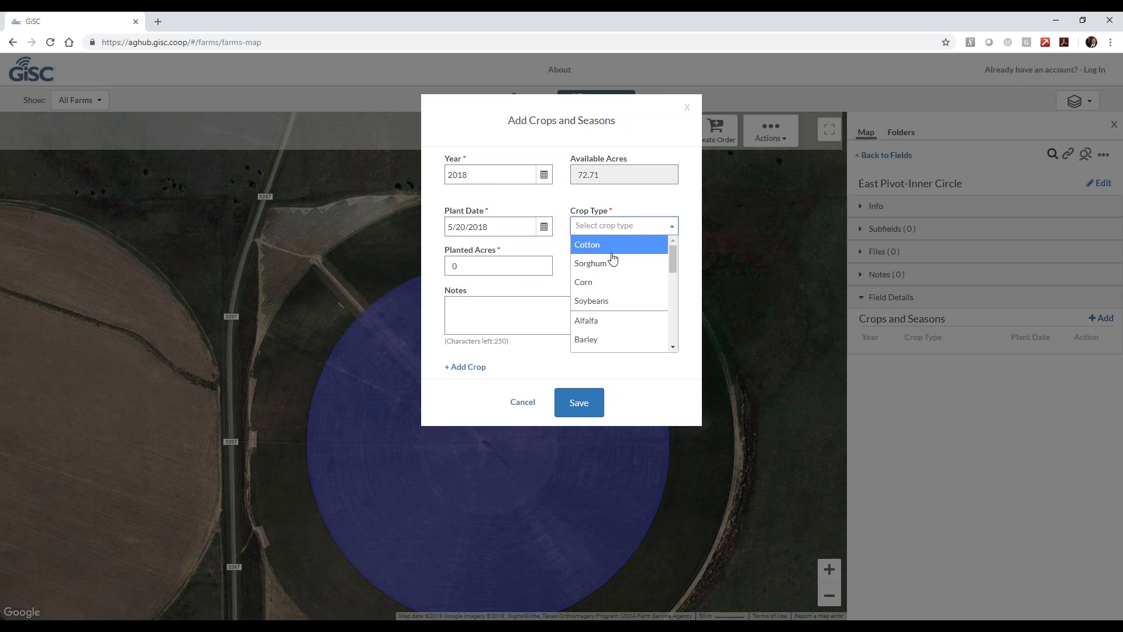
pyautogui.click(612, 253)
pyautogui.moveTo(508, 269); pyautogui.dragTo(435, 273)
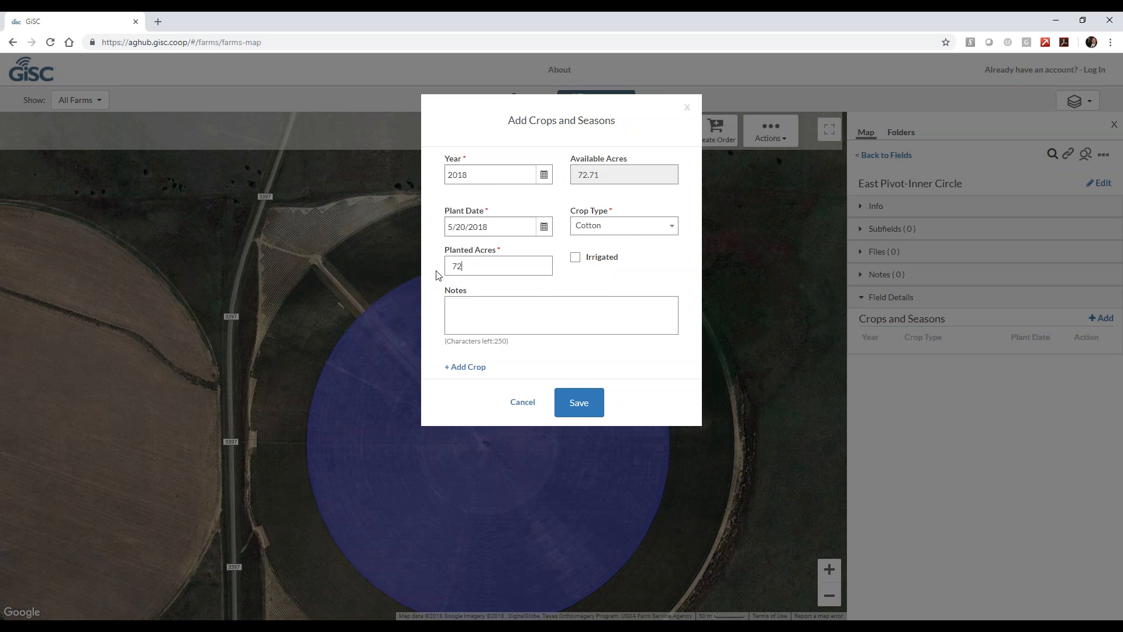
pyautogui.click(578, 404)
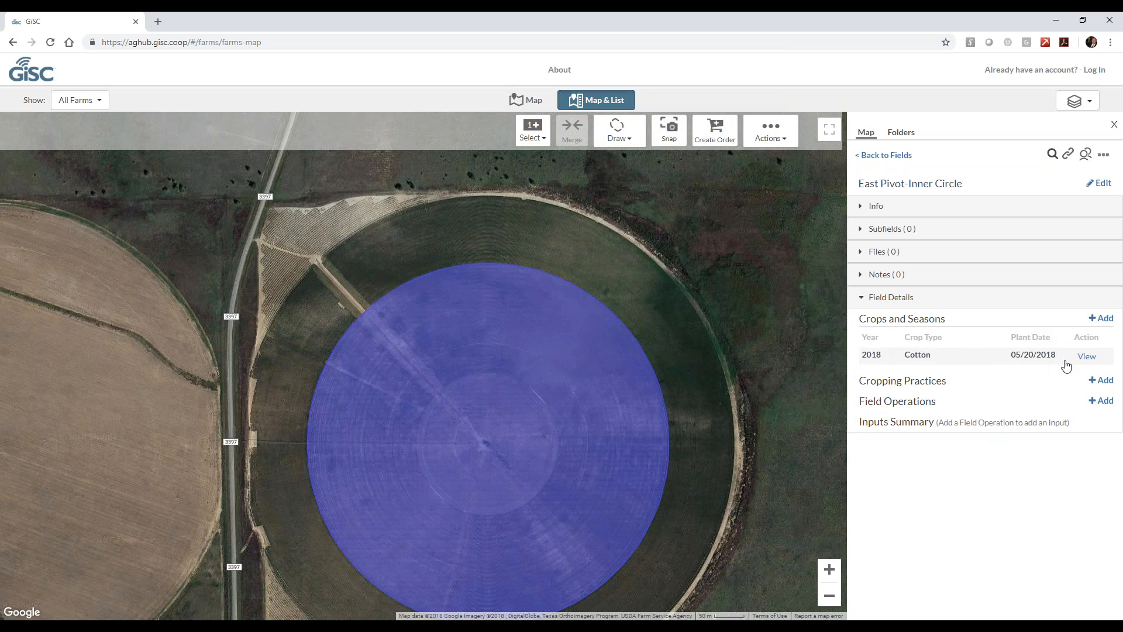
pyautogui.click(1087, 356)
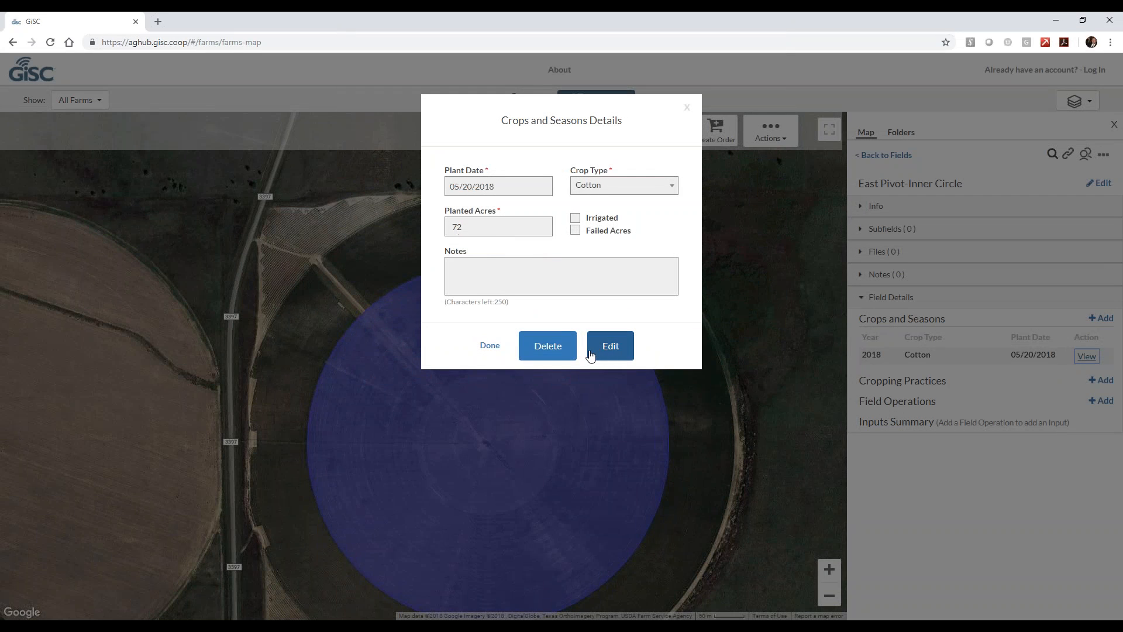
pyautogui.click(490, 346)
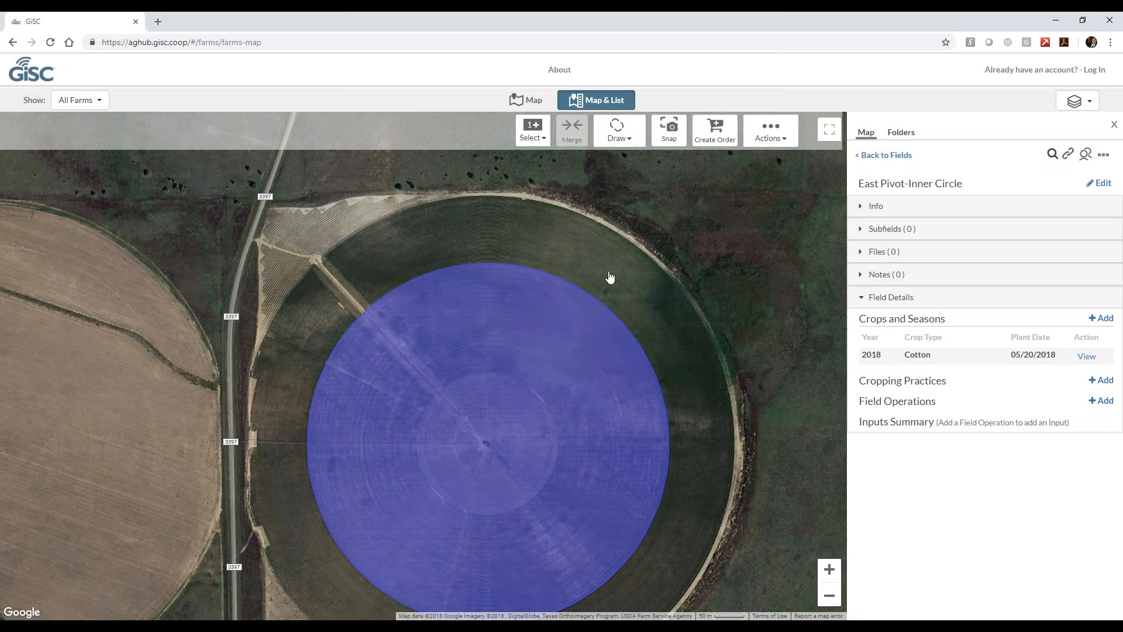
# Draw a second circular field from the east pivot's centre to its outer edge, about 140 acres, and finish the drawing.
pyautogui.moveTo(482, 292); pyautogui.dragTo(499, 250)
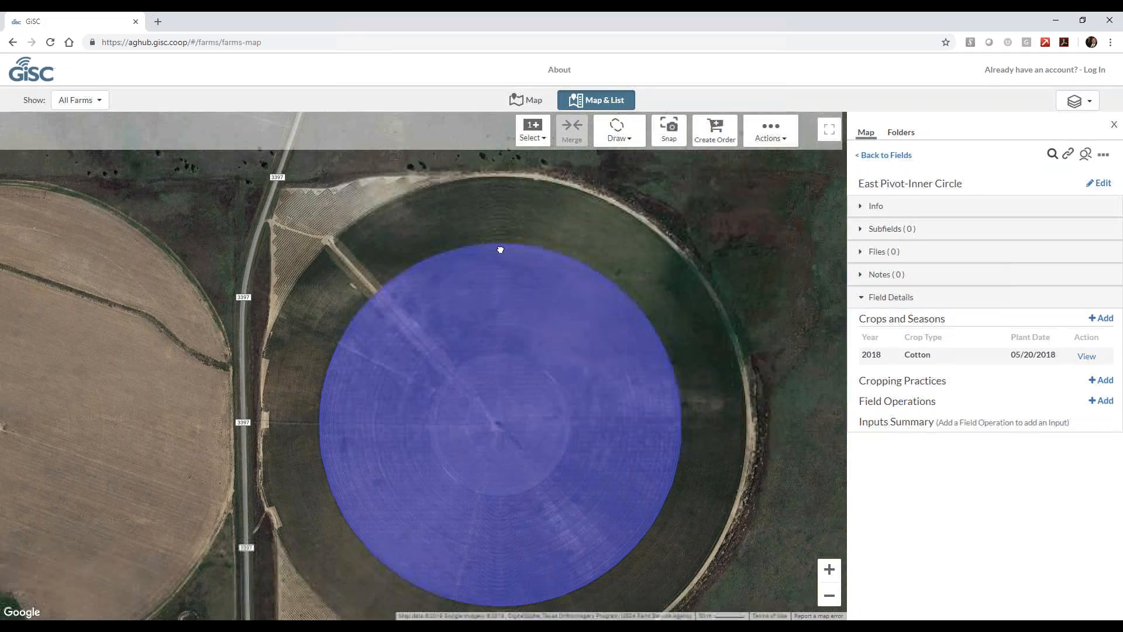
pyautogui.scroll(-1, 522, 290)
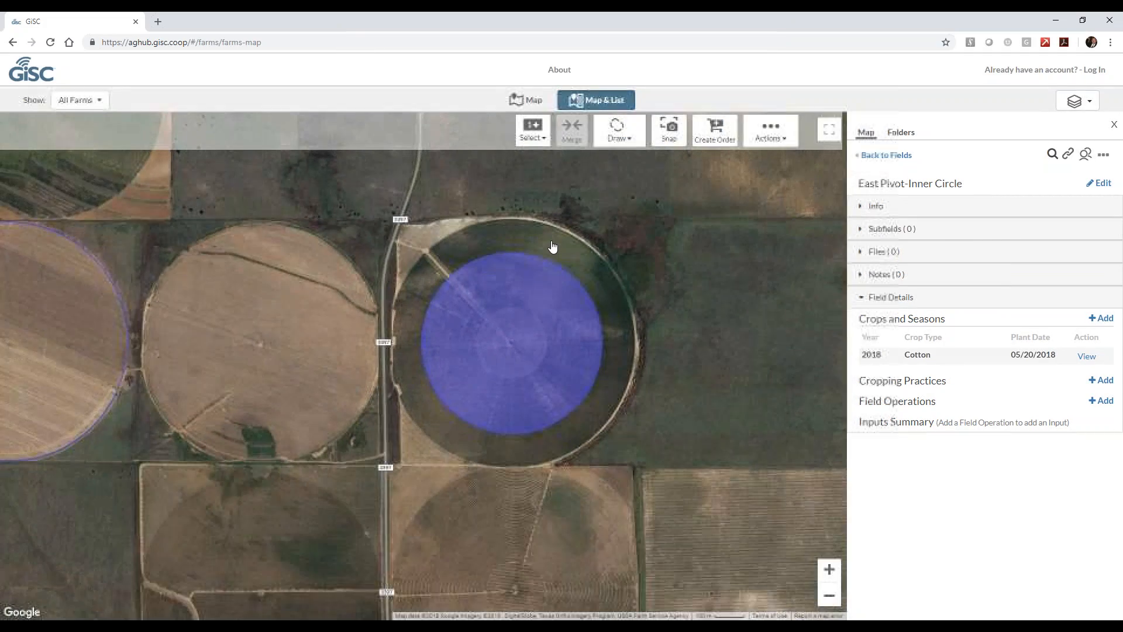
pyautogui.scroll(1, 549, 247)
pyautogui.scroll(-1, 556, 244)
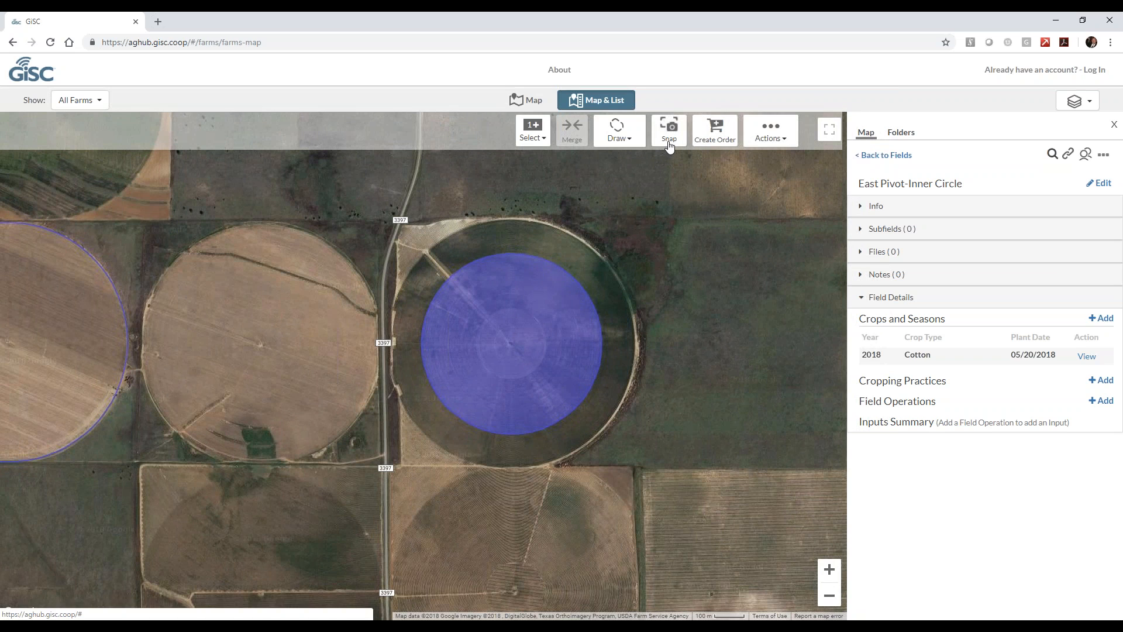
pyautogui.click(635, 144)
pyautogui.moveTo(648, 220)
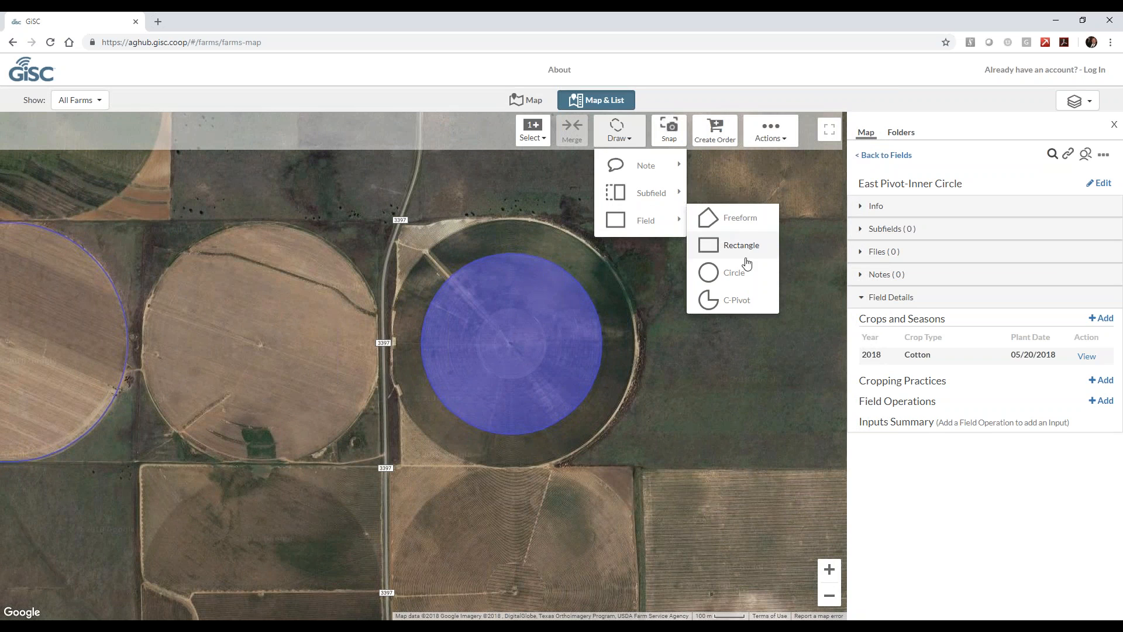
pyautogui.click(738, 274)
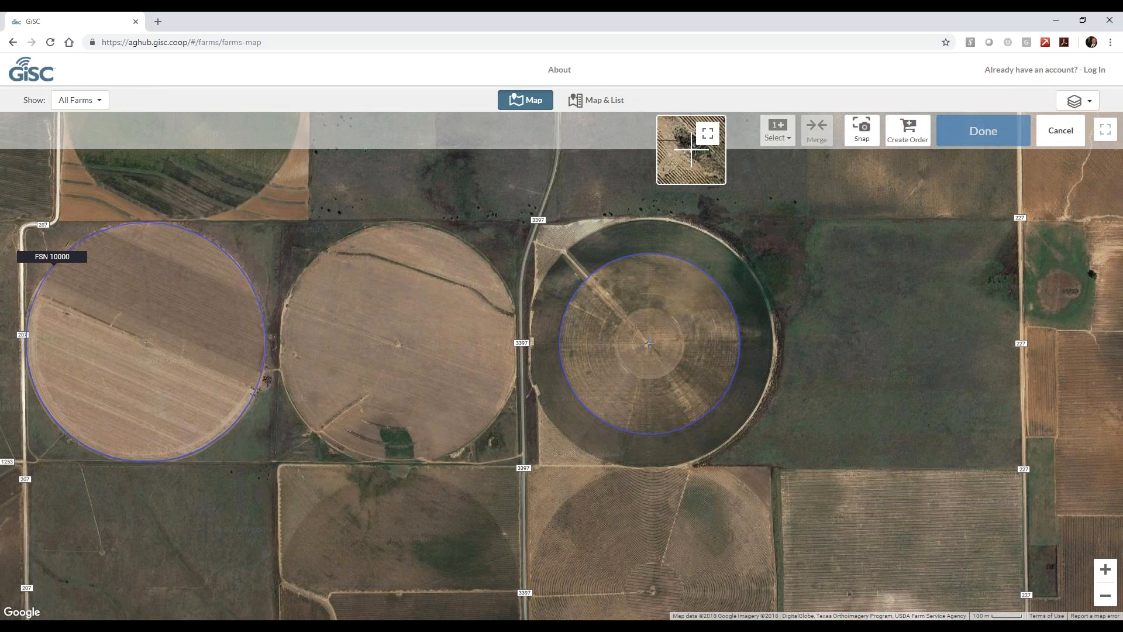
pyautogui.click(649, 343)
pyautogui.moveTo(627, 319); pyautogui.dragTo(634, 316)
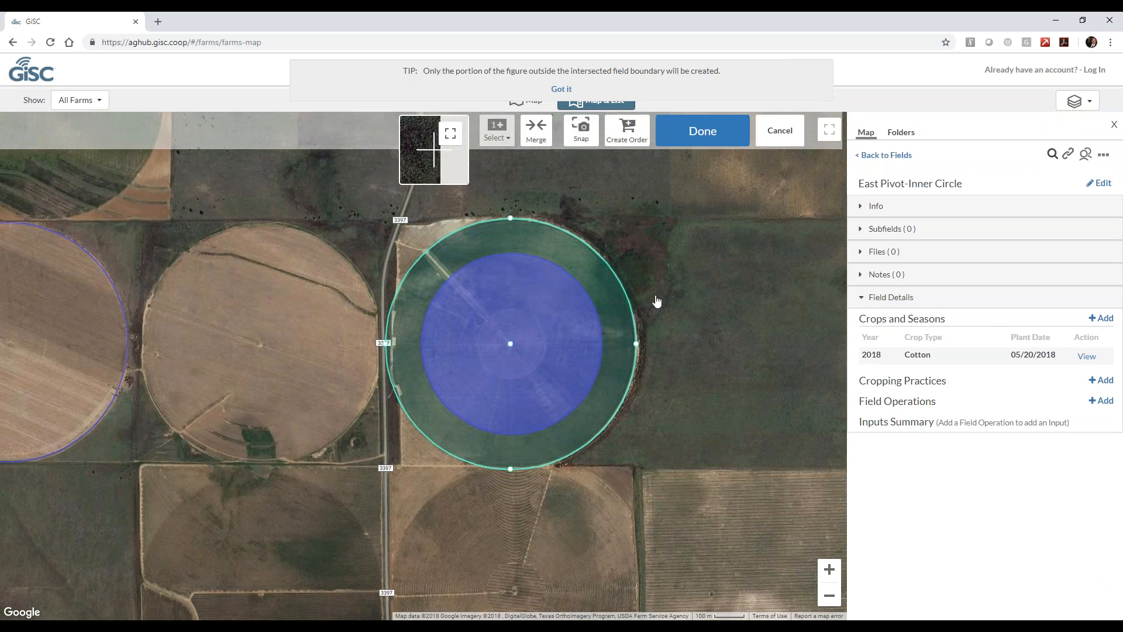
pyautogui.click(726, 143)
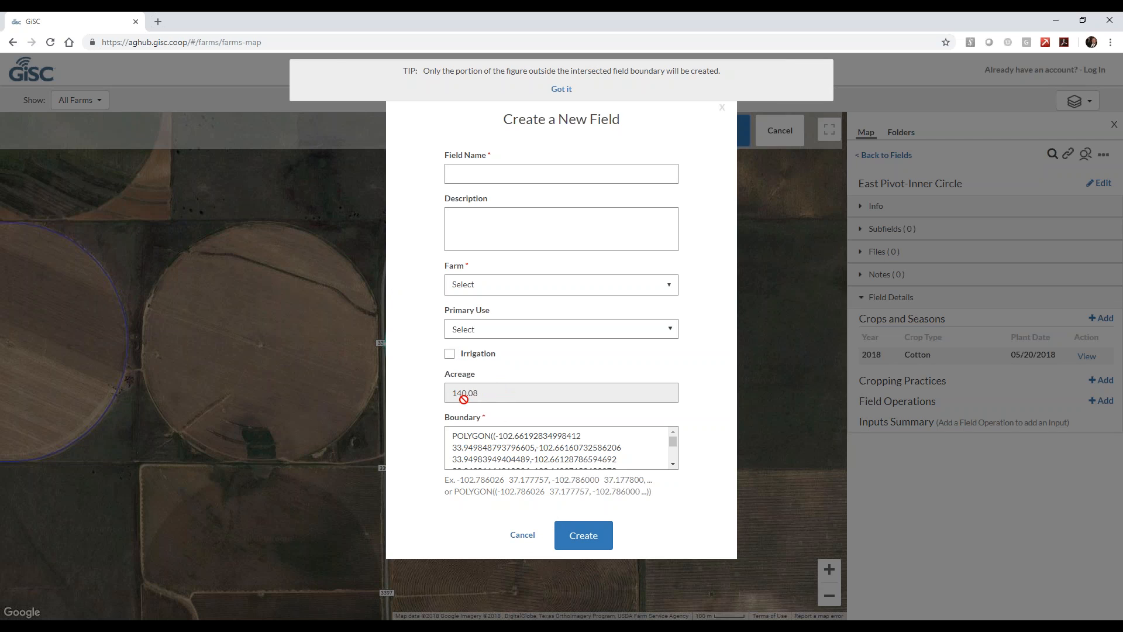
# Discard the new circular field, cancel its drawing, and deselect the inner circle field.
pyautogui.click(530, 537)
pyautogui.click(777, 136)
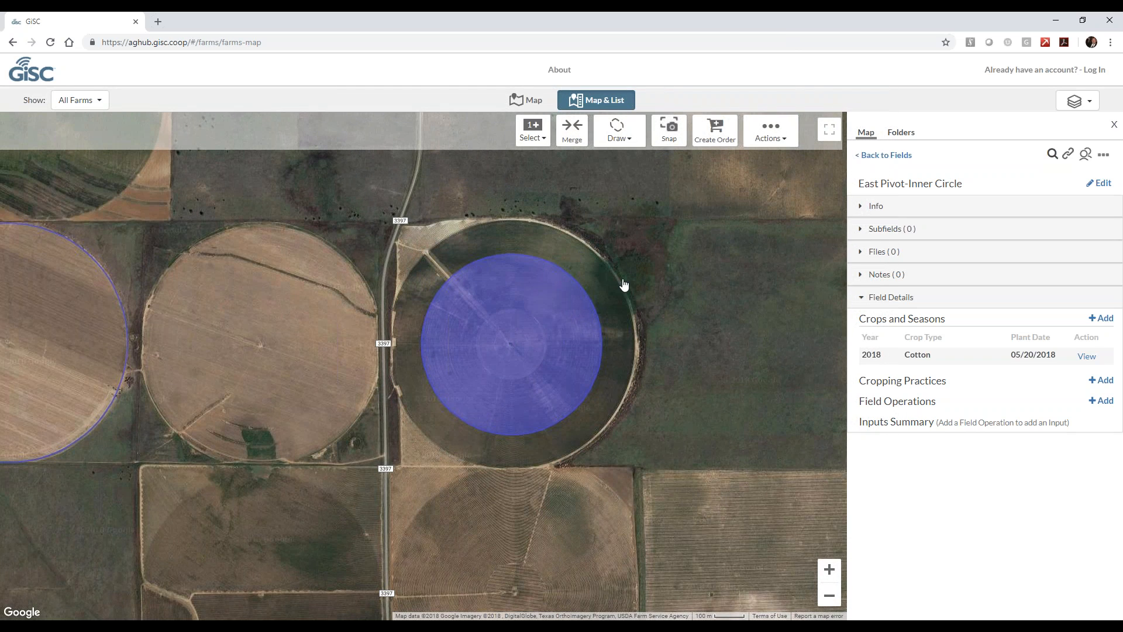
pyautogui.click(576, 335)
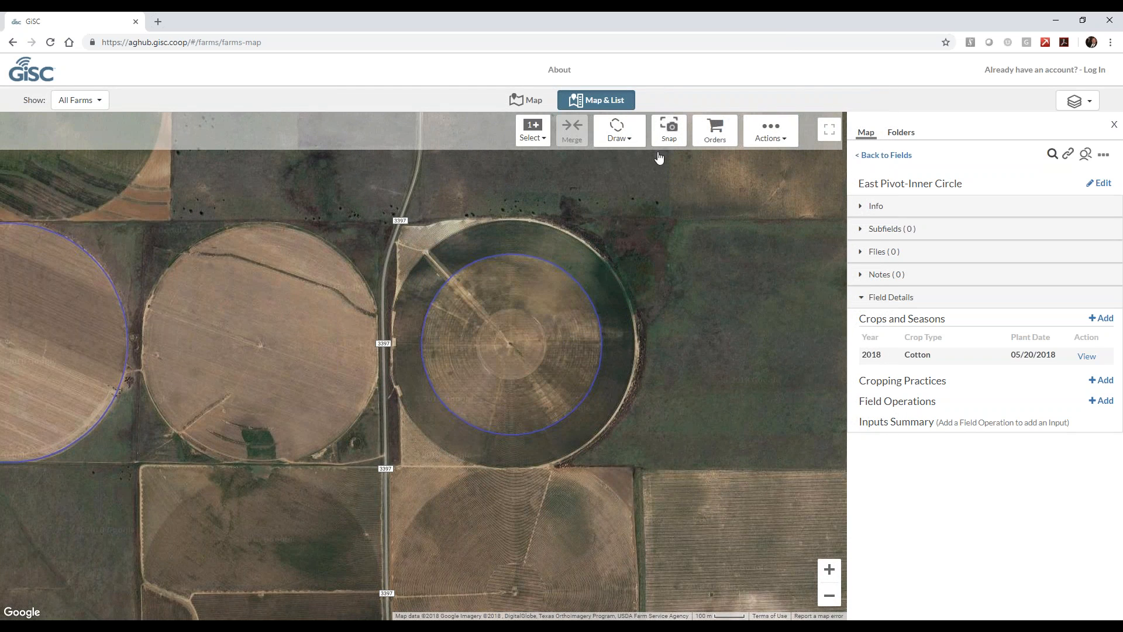
# Draw a C-Pivot field from the east pivot's centre to its outer edge, sweeping around to the access road's other side, about 62 acres, and finish it.
pyautogui.click(626, 139)
pyautogui.moveTo(671, 233)
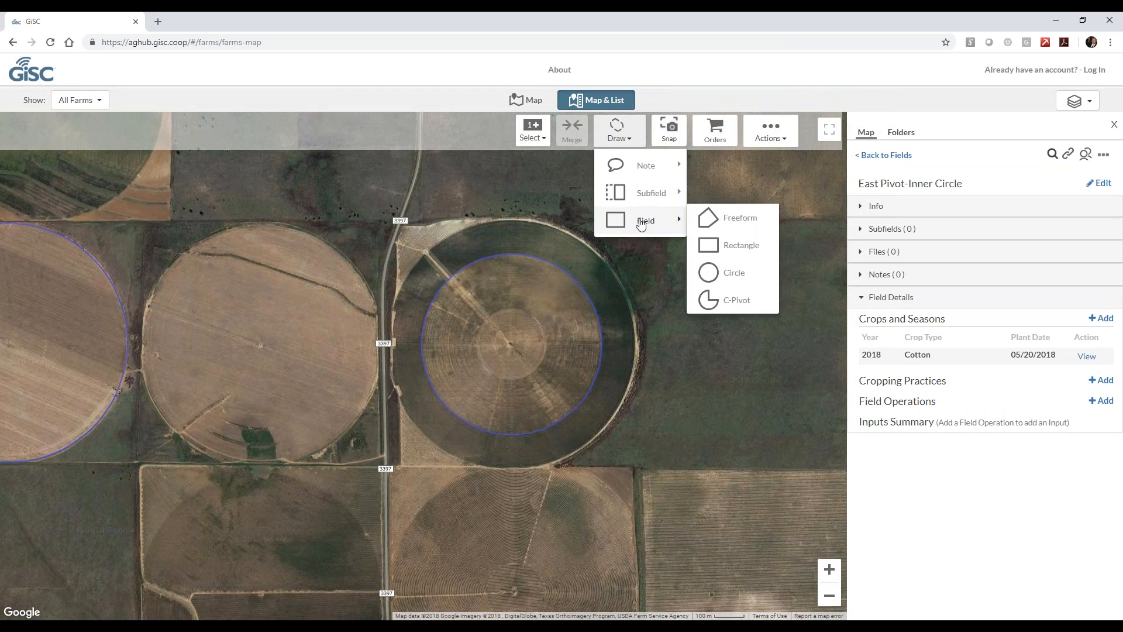
pyautogui.click(729, 302)
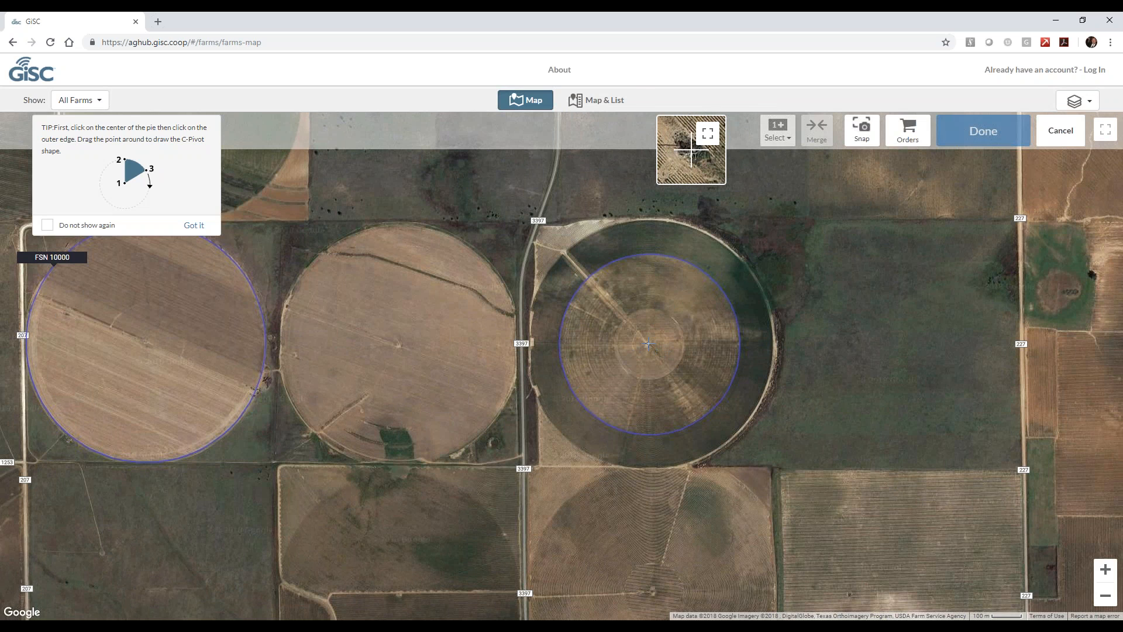
pyautogui.click(648, 344)
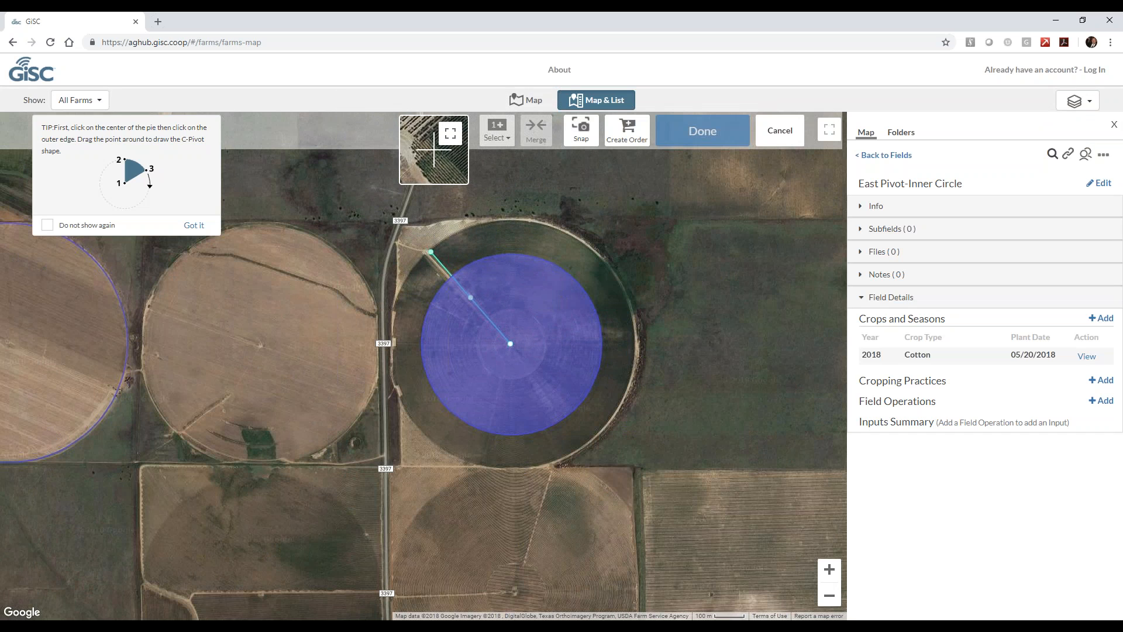
pyautogui.click(428, 252)
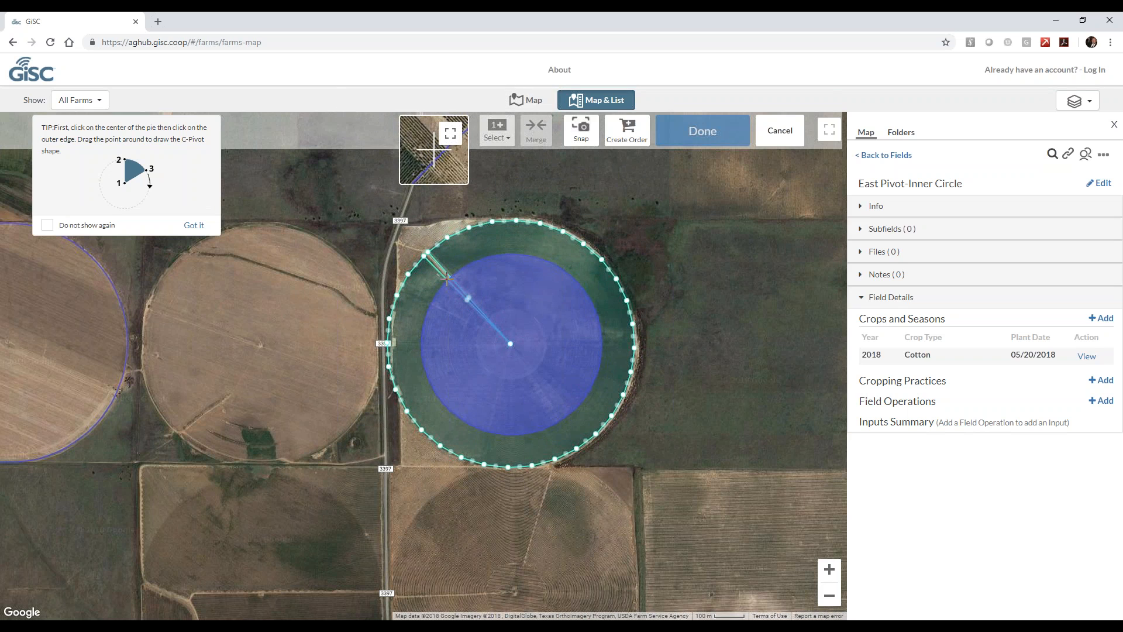
pyautogui.click(446, 280)
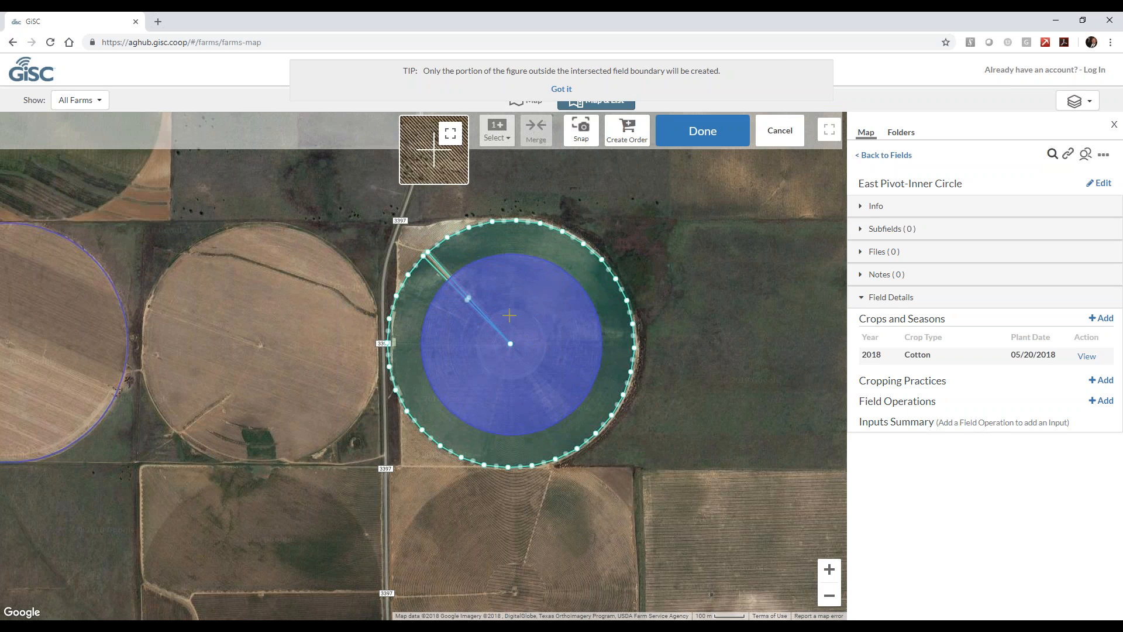
pyautogui.click(701, 134)
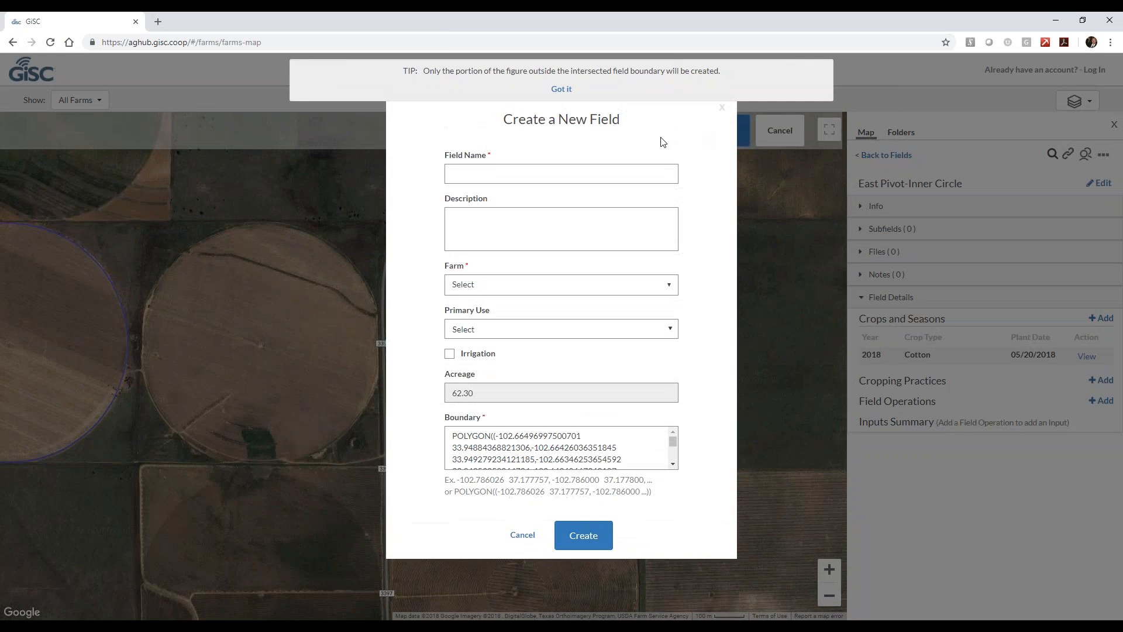
# Name the new field East Pivot - Outer Circle, assign it to a farm, and create it.
pyautogui.click(508, 177)
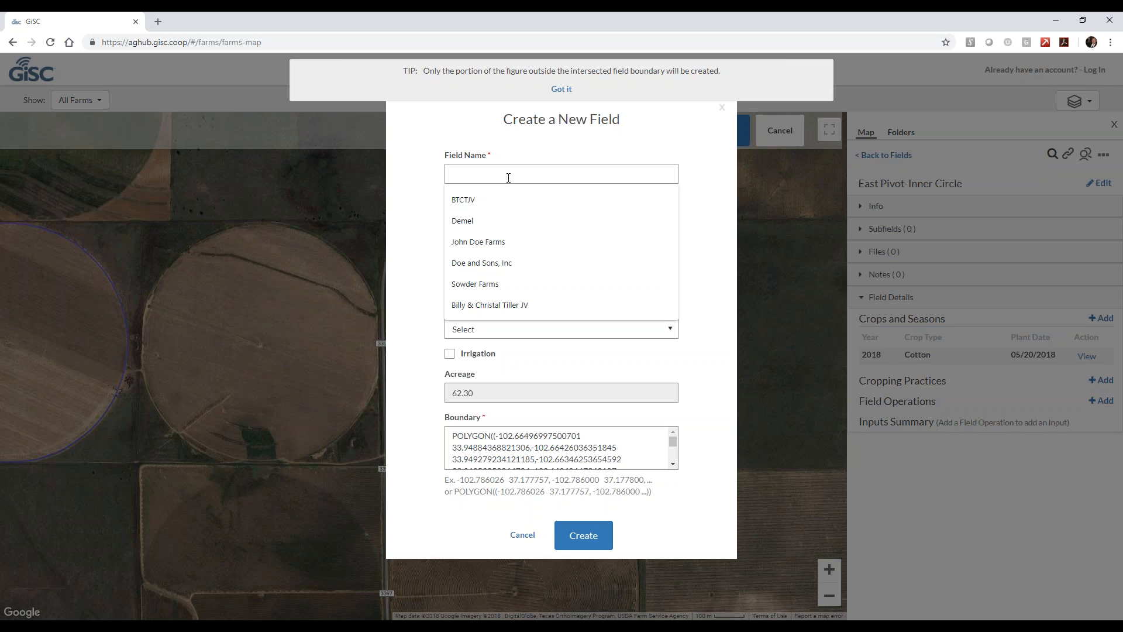
pyautogui.write('East Pivot - Outer Circle')
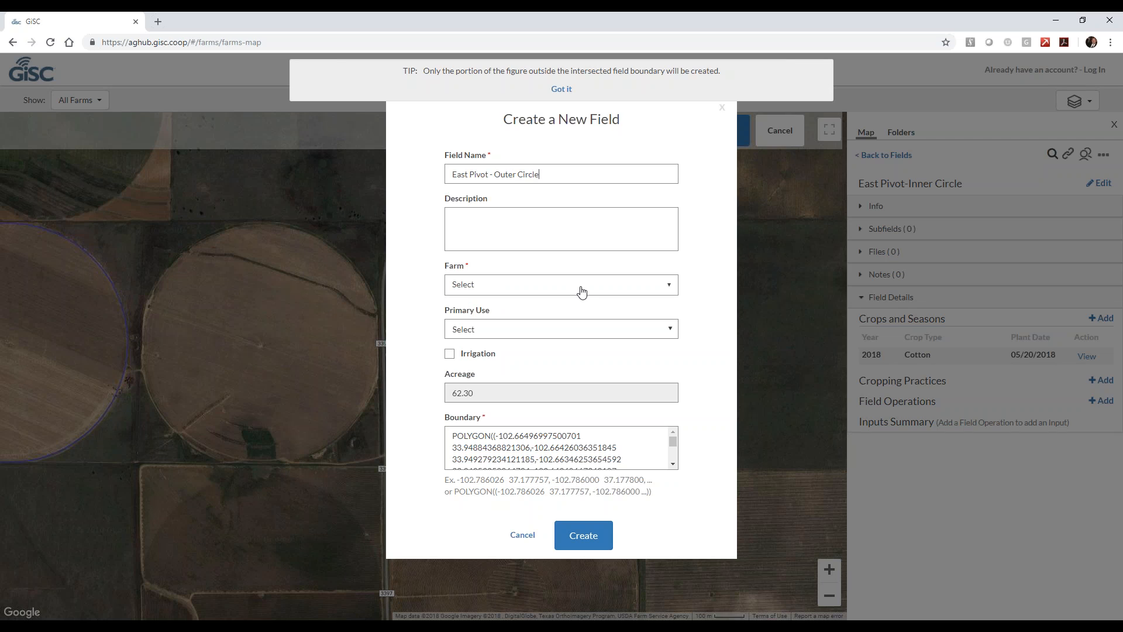
pyautogui.click(581, 291)
pyautogui.click(558, 307)
pyautogui.click(596, 550)
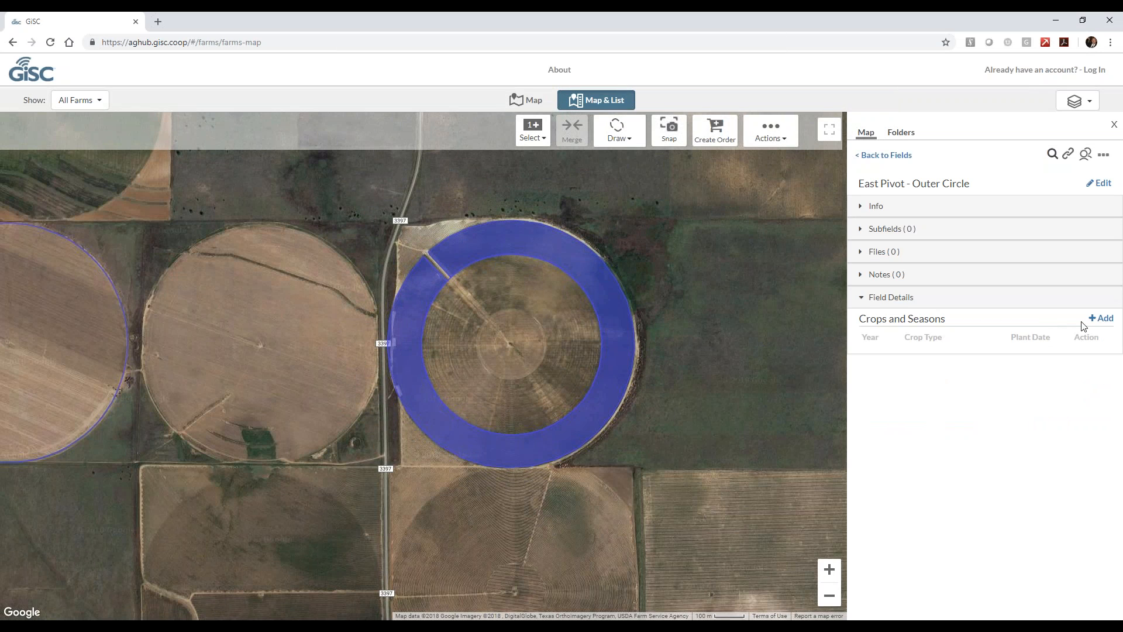
# Start a crops and seasons record for the East Pivot - Outer Circle field with the year 2018 and crop type Cotton.
pyautogui.click(1102, 319)
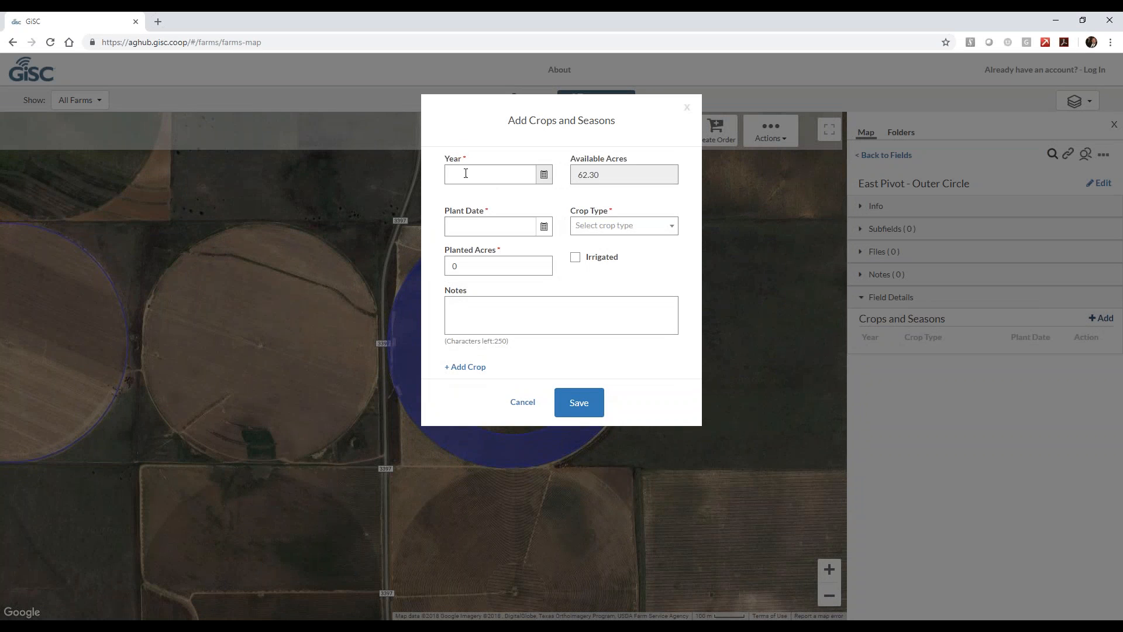
pyautogui.click(543, 176)
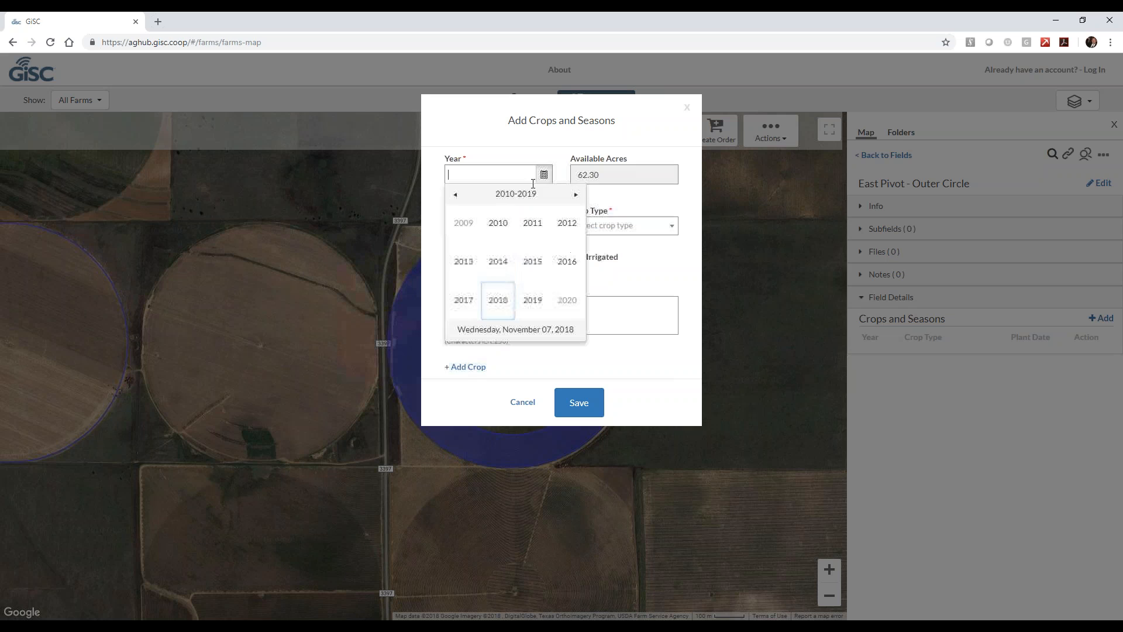
pyautogui.click(499, 300)
pyautogui.click(609, 229)
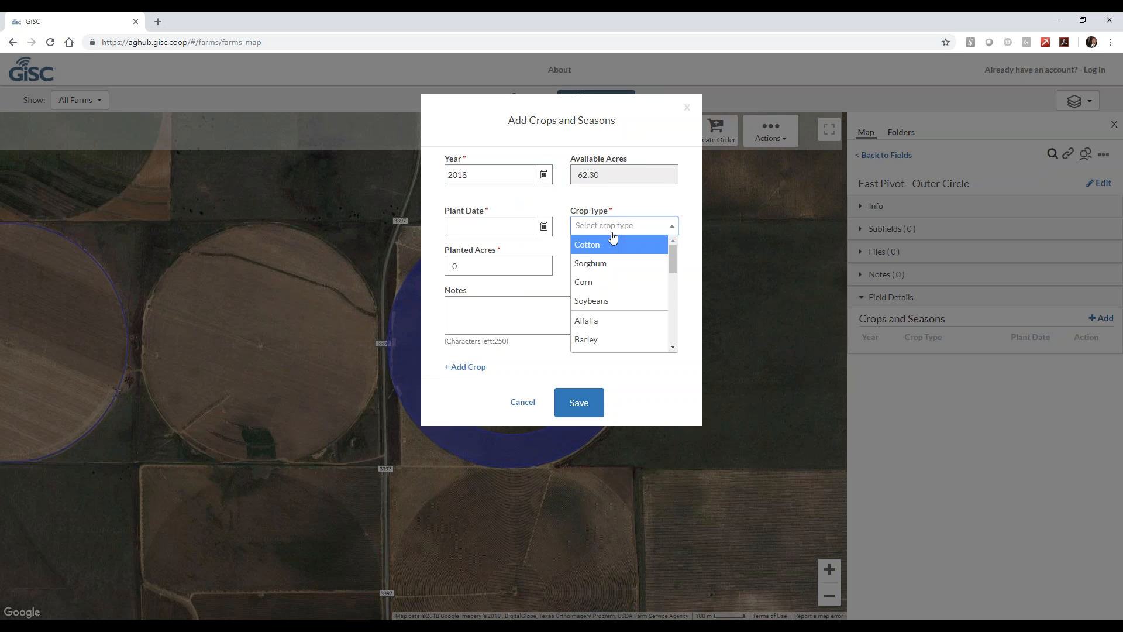
pyautogui.click(609, 246)
# Set the outer circle crop record's plant date to 5/1/2018 and mark the crop as irrigated.
pyautogui.click(544, 227)
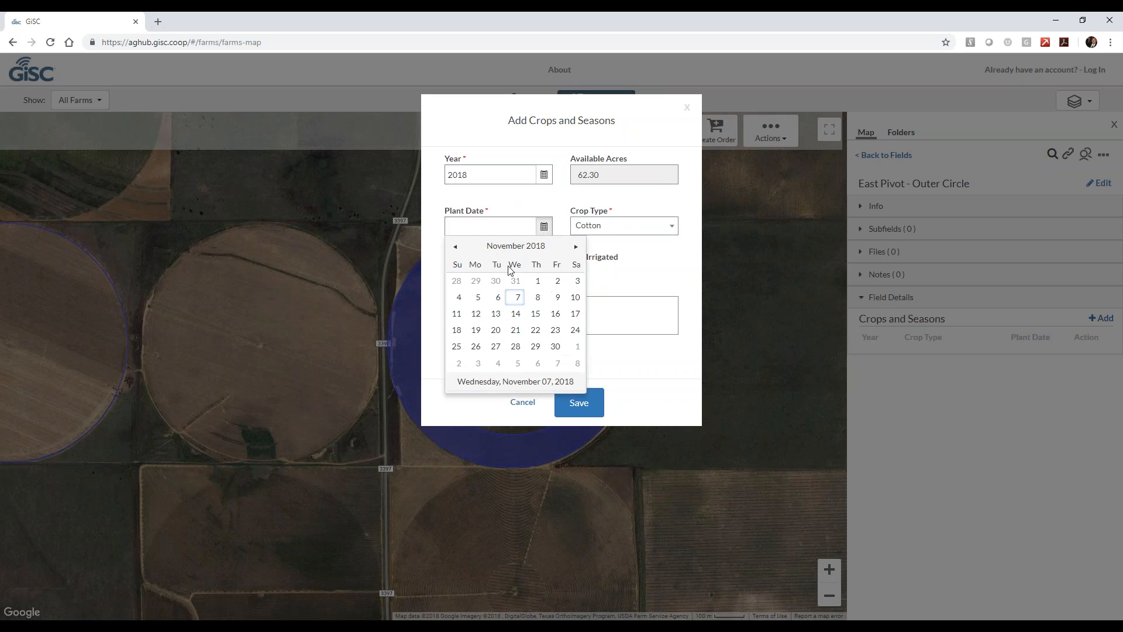
pyautogui.click(455, 246)
pyautogui.click(455, 247)
pyautogui.click(456, 248)
pyautogui.click(458, 248)
pyautogui.click(457, 247)
pyautogui.click(457, 248)
pyautogui.click(496, 282)
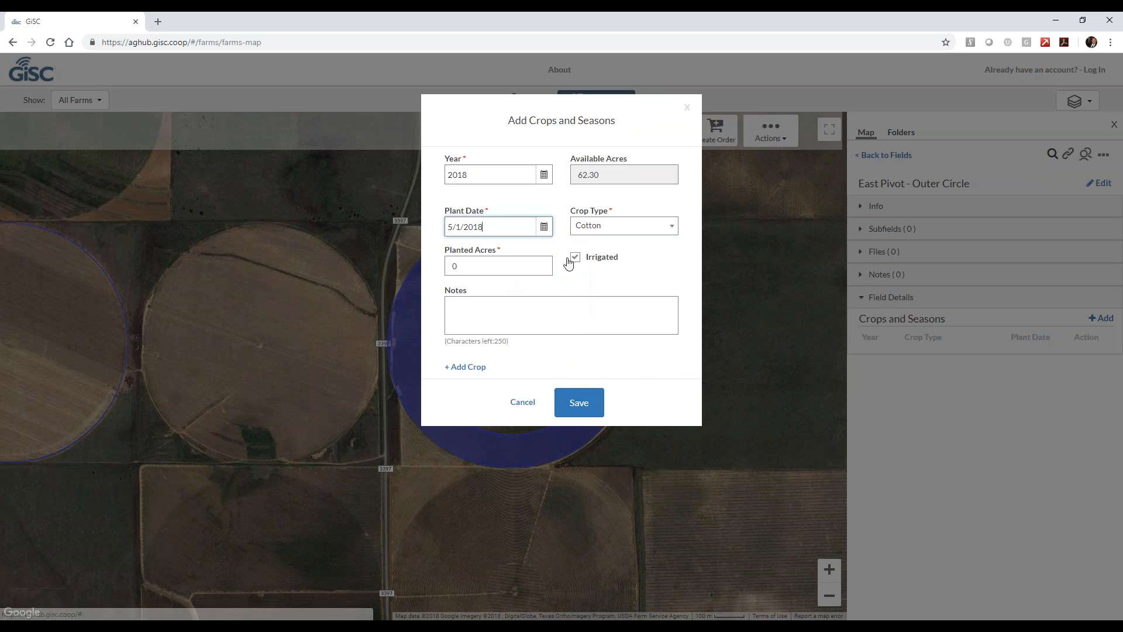
# Try to save the outer circle crop record with 65 planted acres.
pyautogui.click(520, 266)
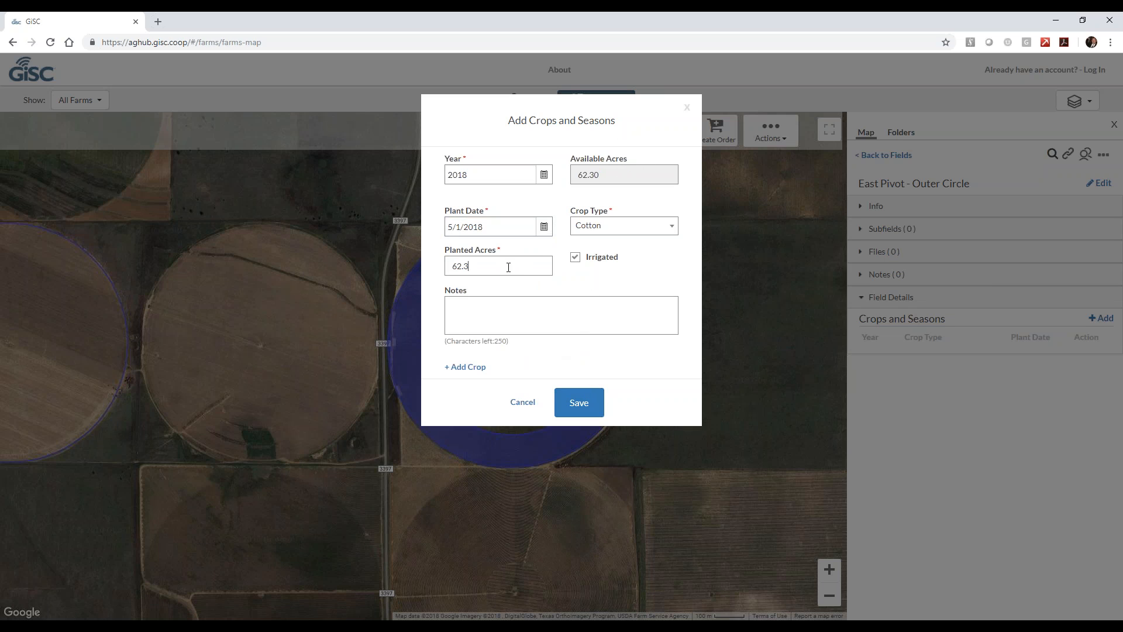
pyautogui.press('BackSpace')
pyautogui.press('BackSpace')
pyautogui.press('BackSpace')
pyautogui.click(577, 398)
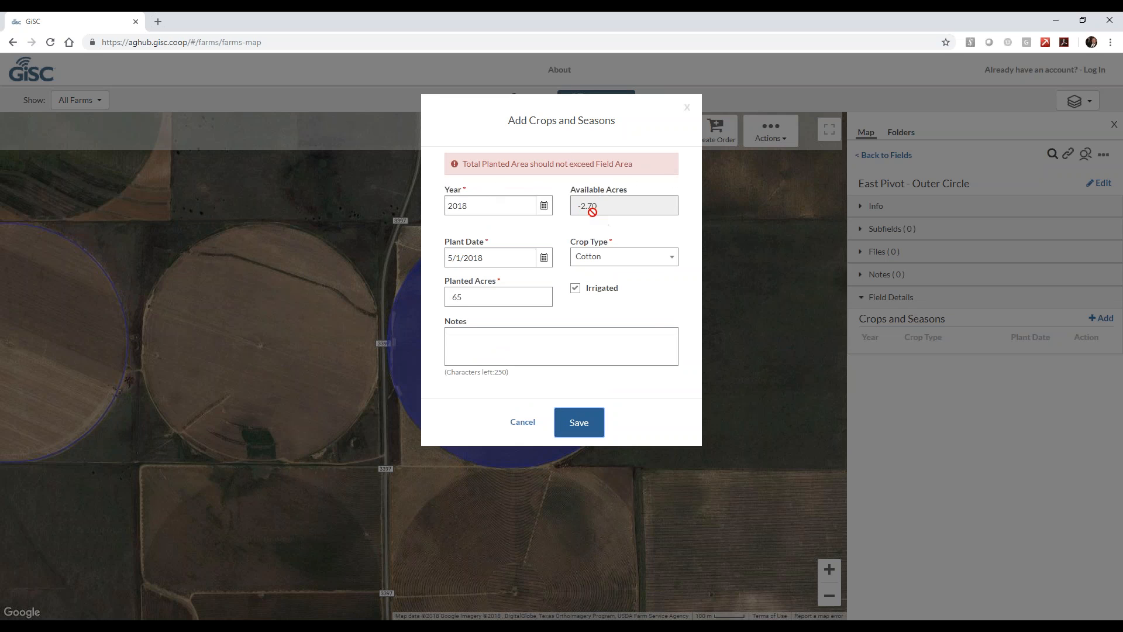
# Set the planted acres to 62.3 and save the outer circle crop record.
pyautogui.doubleClick(450, 300)
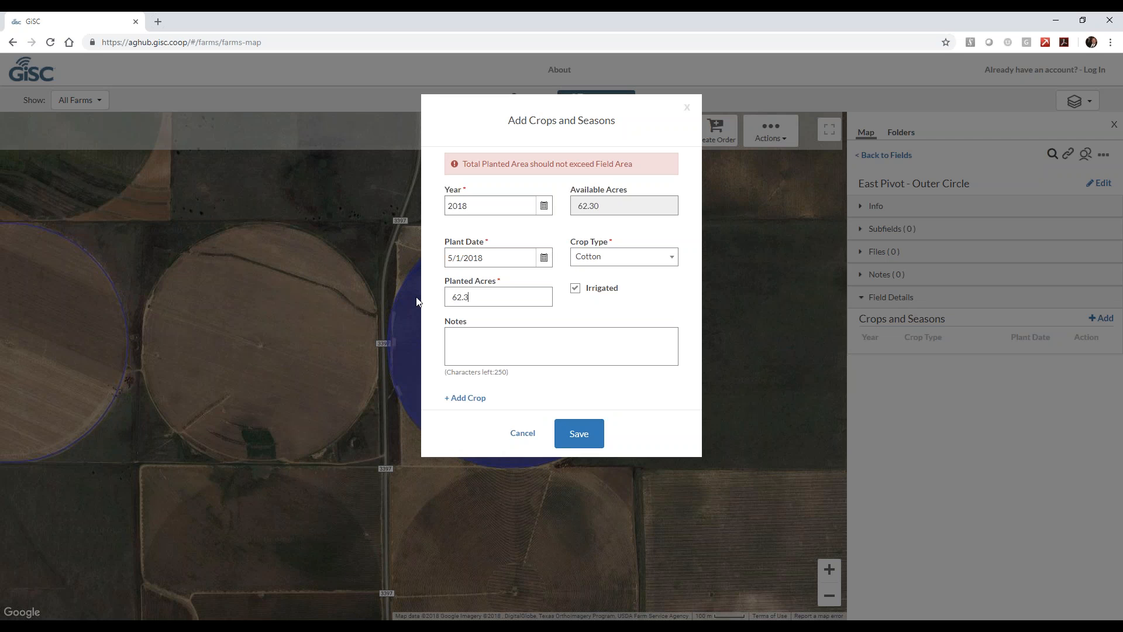
pyautogui.click(587, 434)
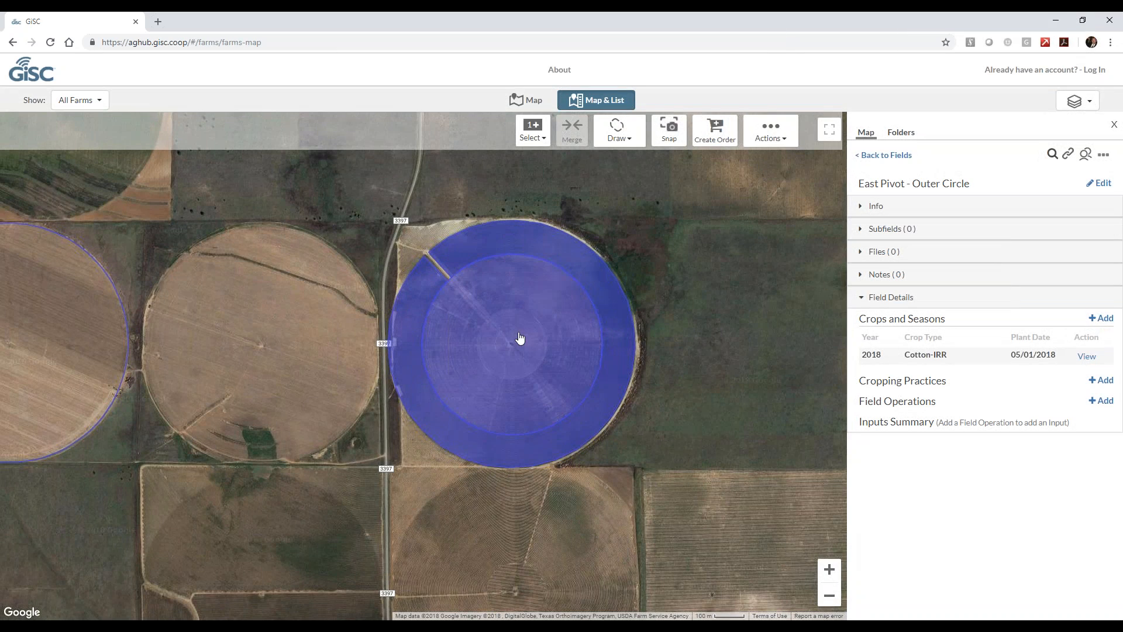
# Select the inner and outer circle fields in turn on the map to compare their crop records.
pyautogui.click(615, 312)
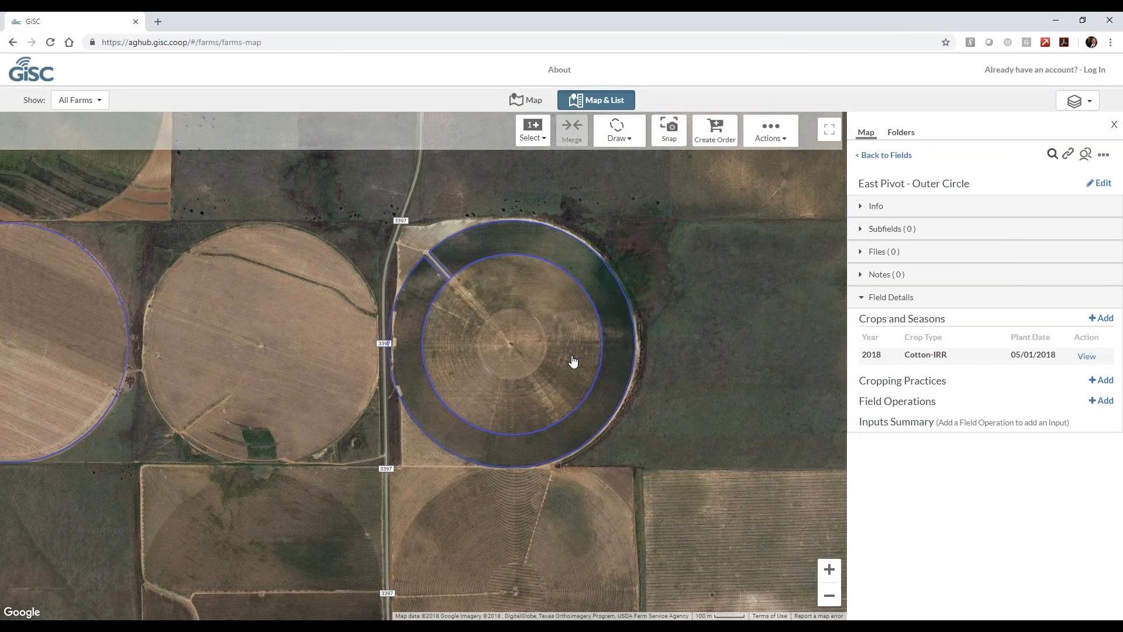
pyautogui.click(572, 361)
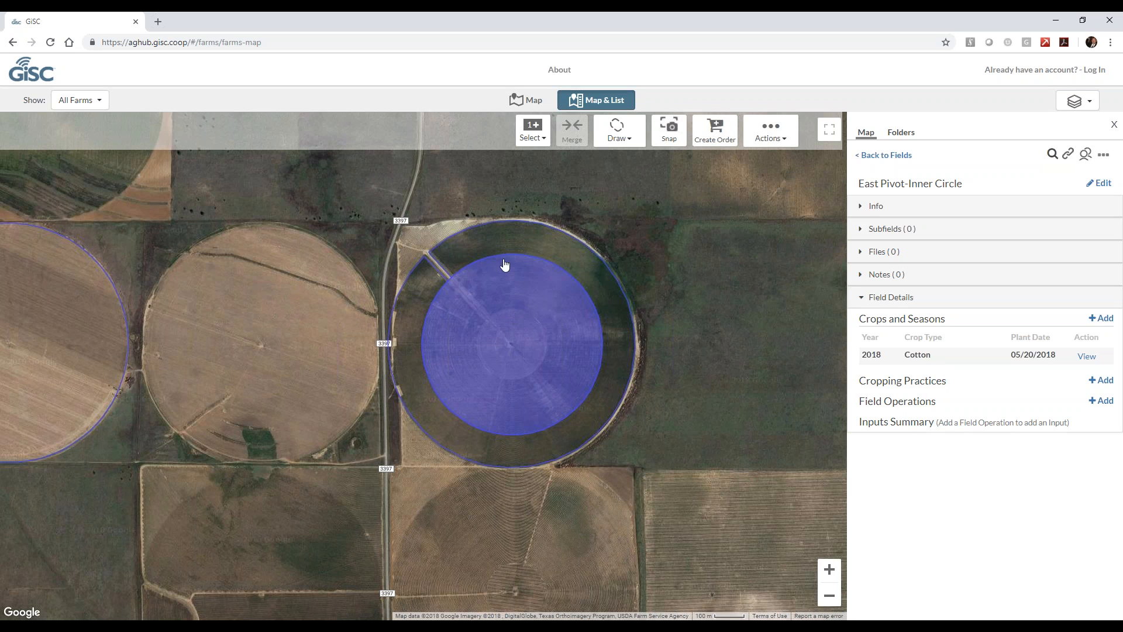
pyautogui.click(584, 351)
pyautogui.click(615, 322)
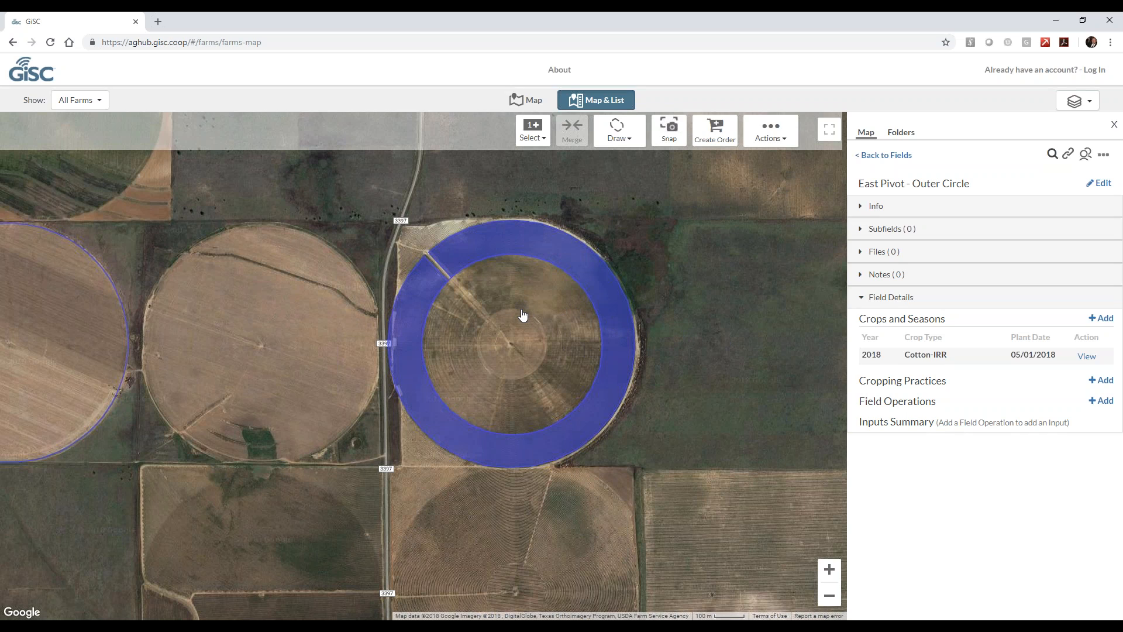
pyautogui.scroll(-1, 520, 317)
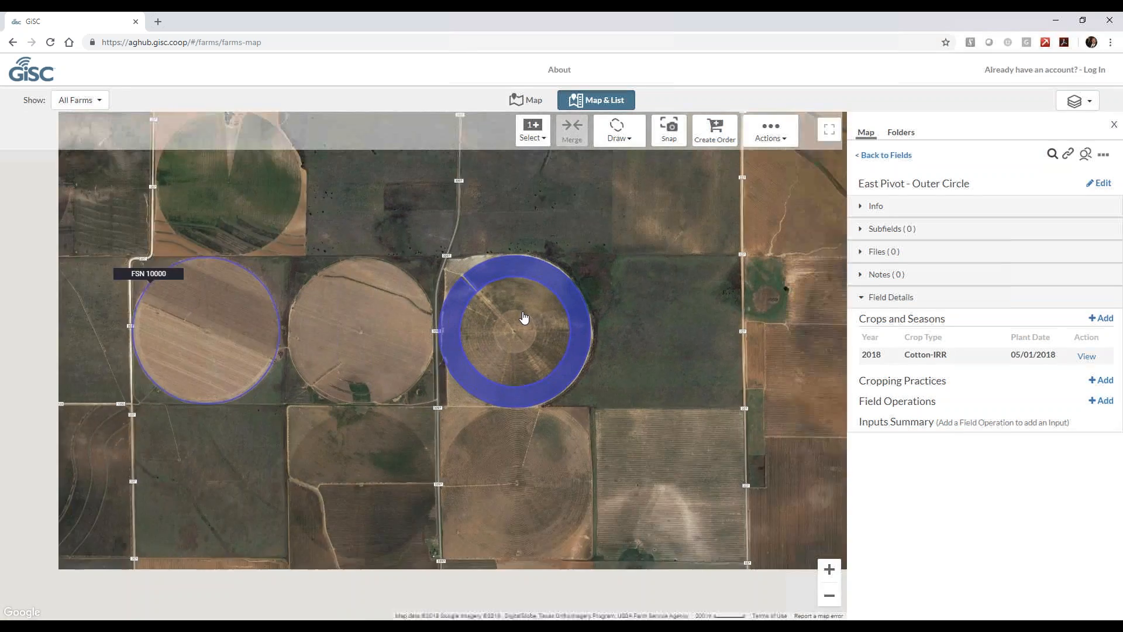